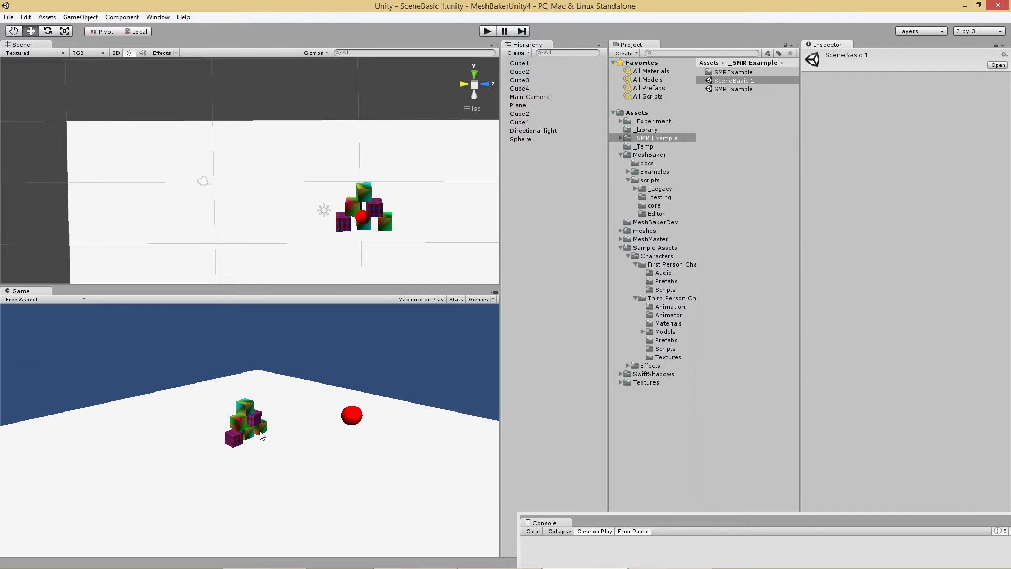
Step: After a test run of the falling cubes, add a Mesh And Material Baker named MeshBaker0
click(486, 31)
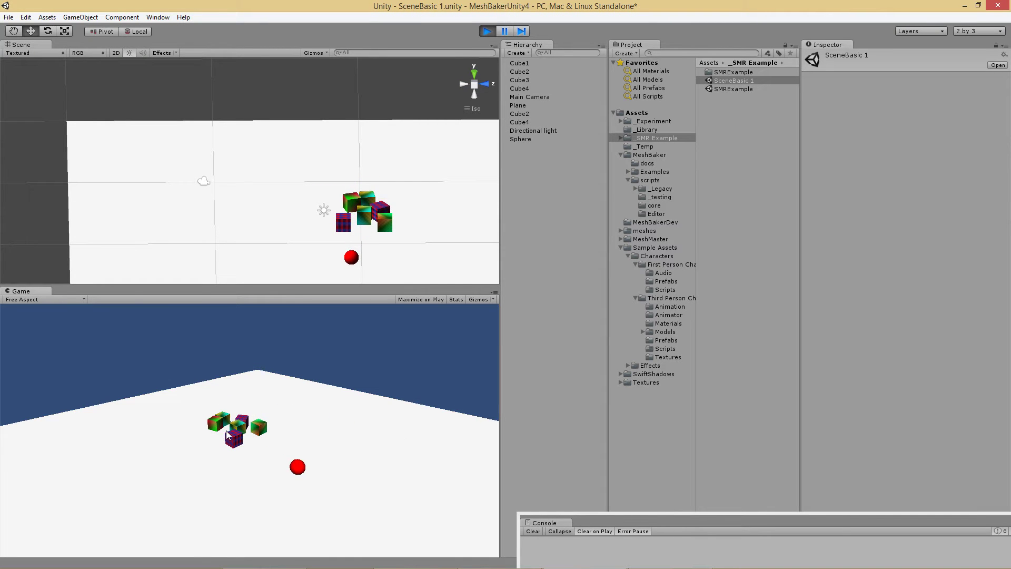
click(488, 32)
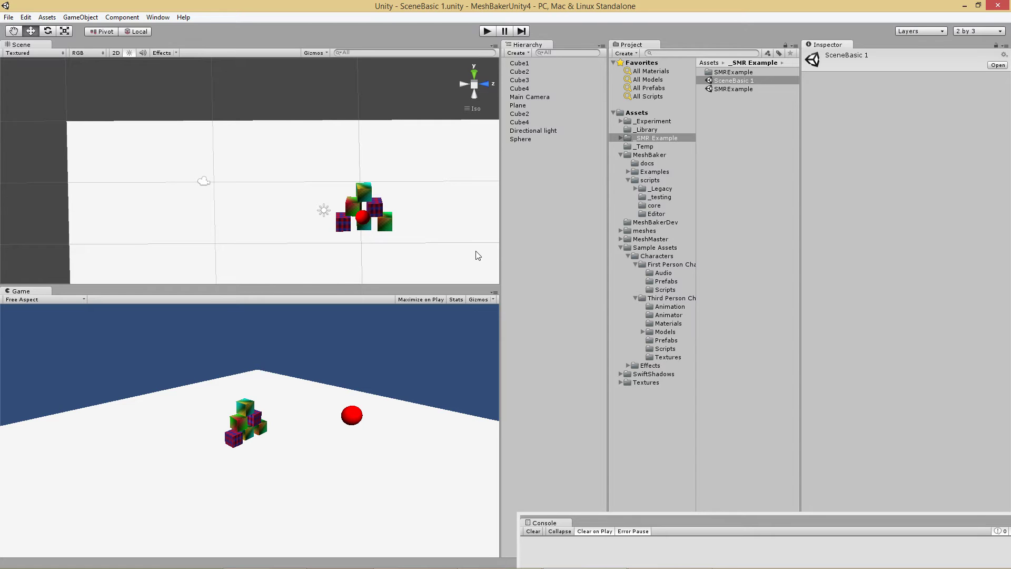
click(80, 18)
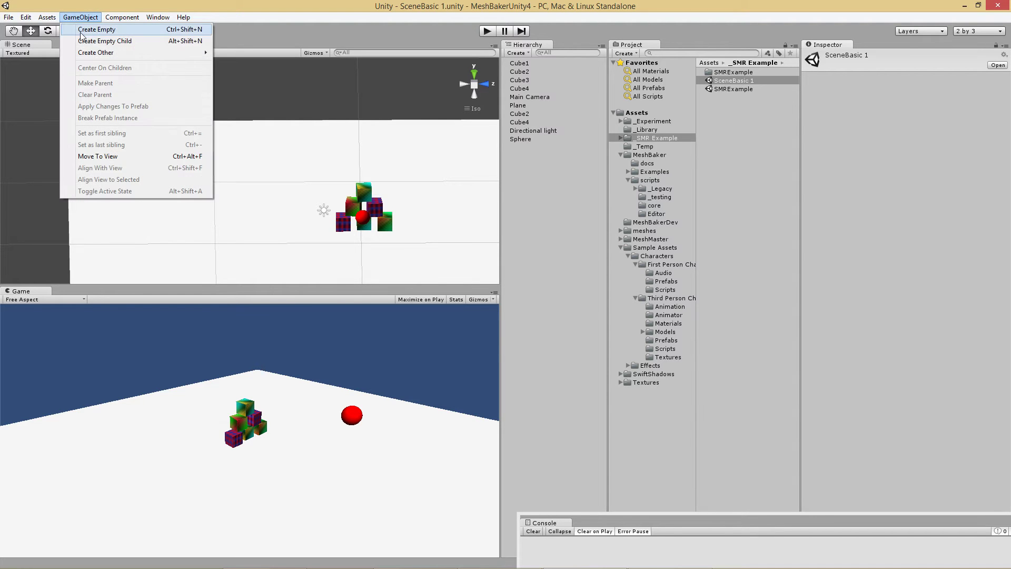
mouse_move(95, 54)
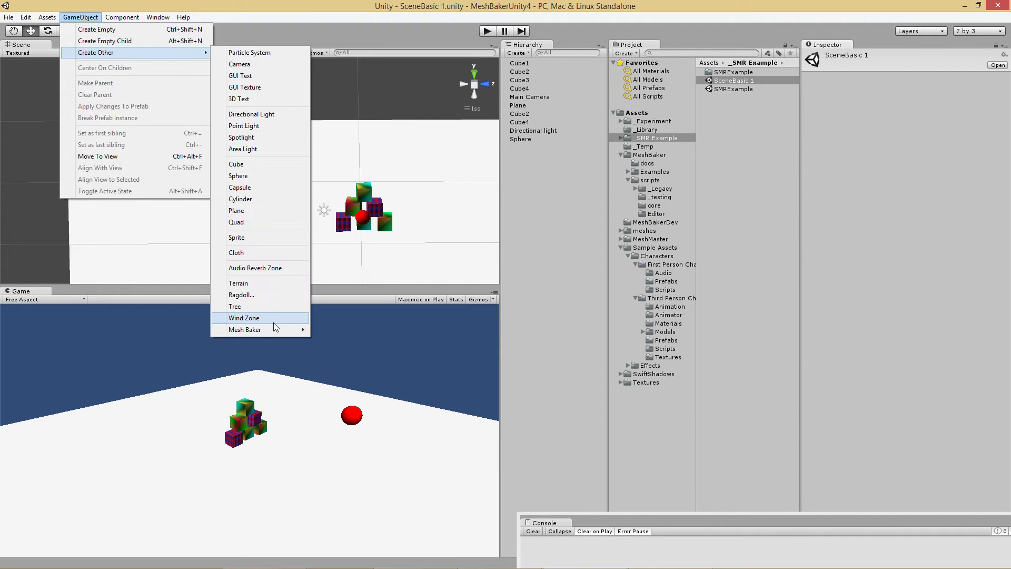
mouse_move(274, 329)
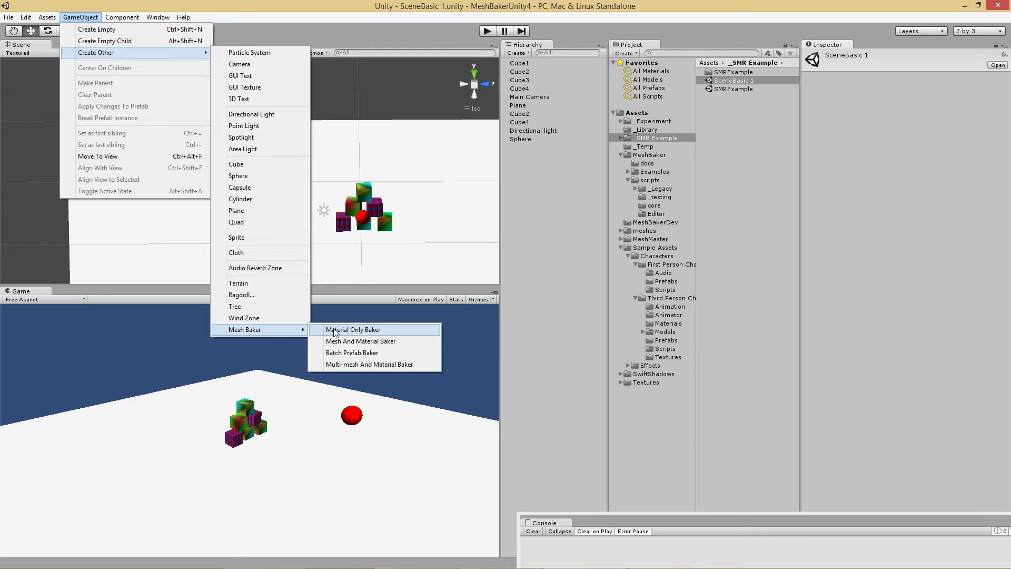
click(382, 342)
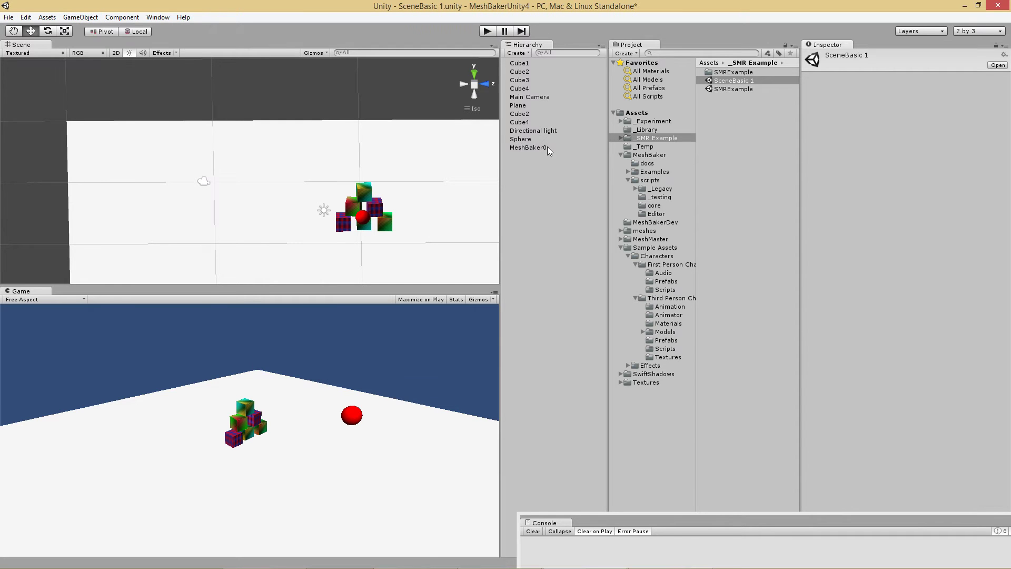
Step: Add the six cubes (Cube1–Cube4, second Cube2, second Cube4) to MeshBaker0 via its adding tools
click(535, 147)
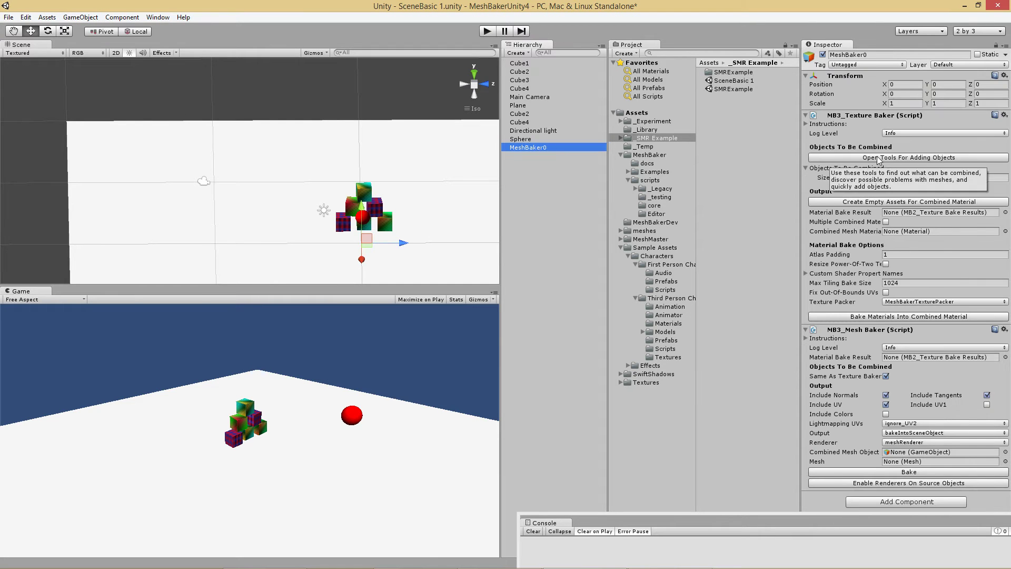
click(877, 157)
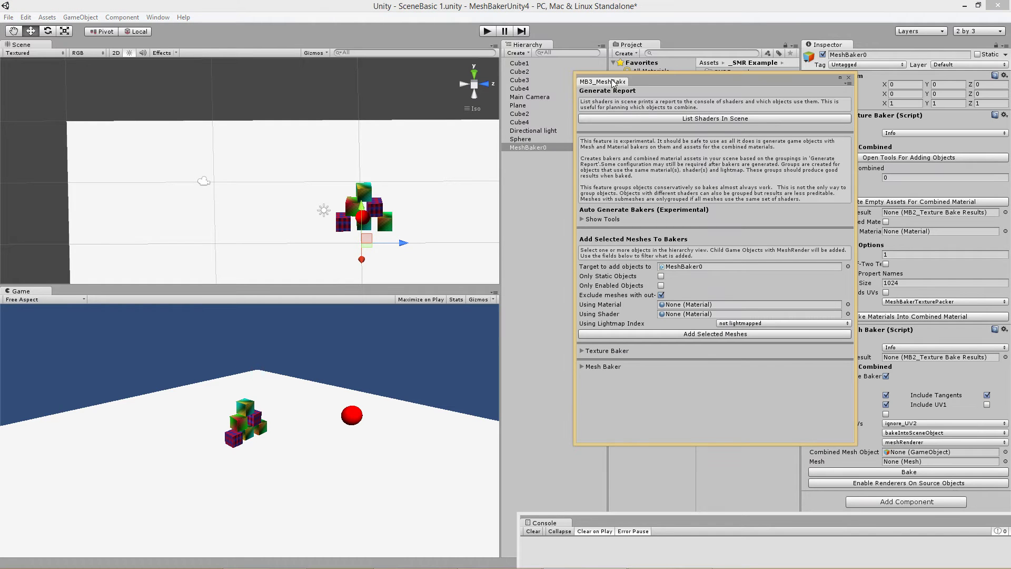
drag(625, 82, 711, 143)
drag(753, 11, 307, 89)
click(527, 63)
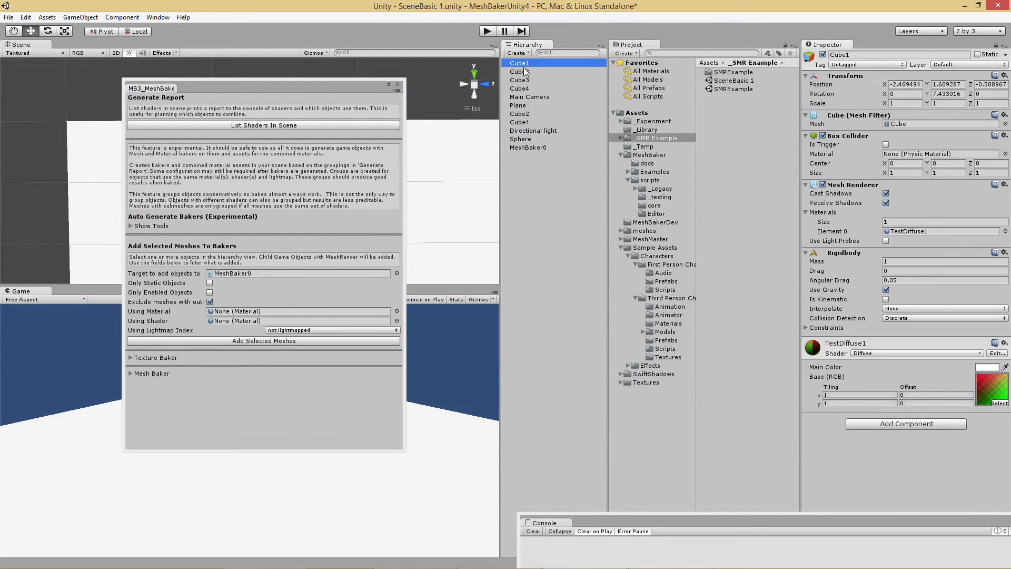
ctrl+click(526, 72)
ctrl+click(526, 80)
ctrl+click(526, 89)
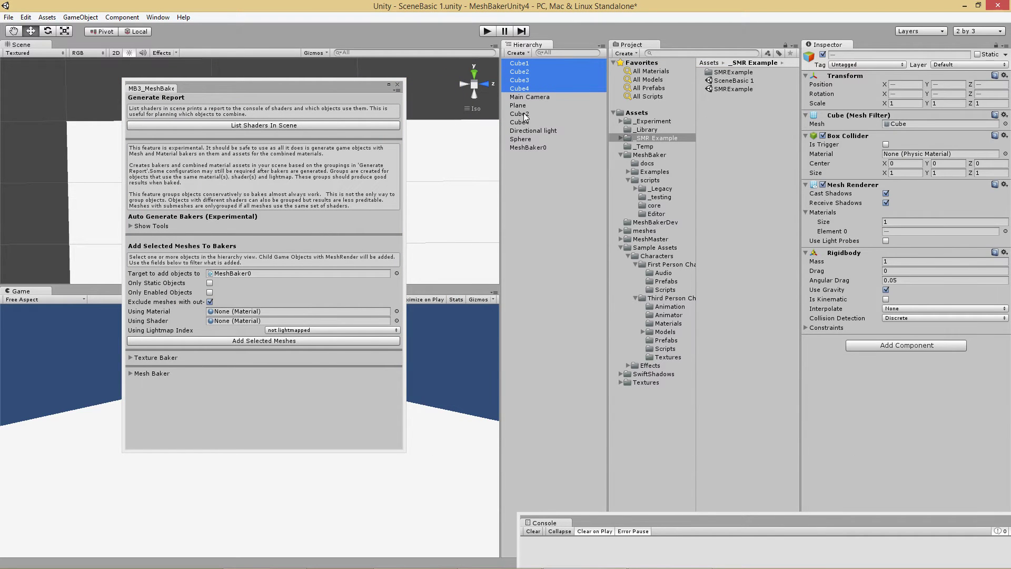
ctrl+click(523, 114)
ctrl+click(525, 122)
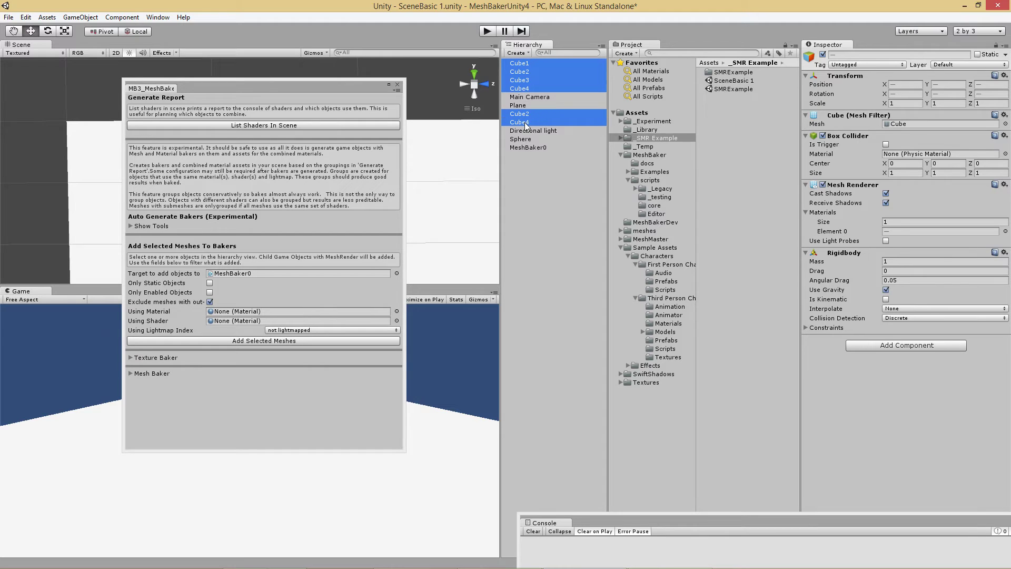
click(230, 340)
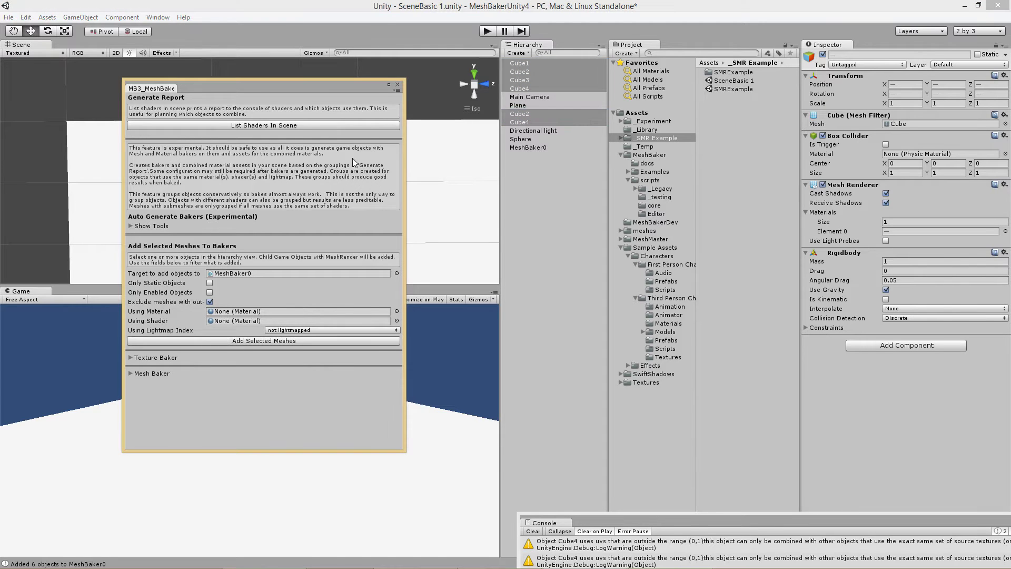
click(396, 85)
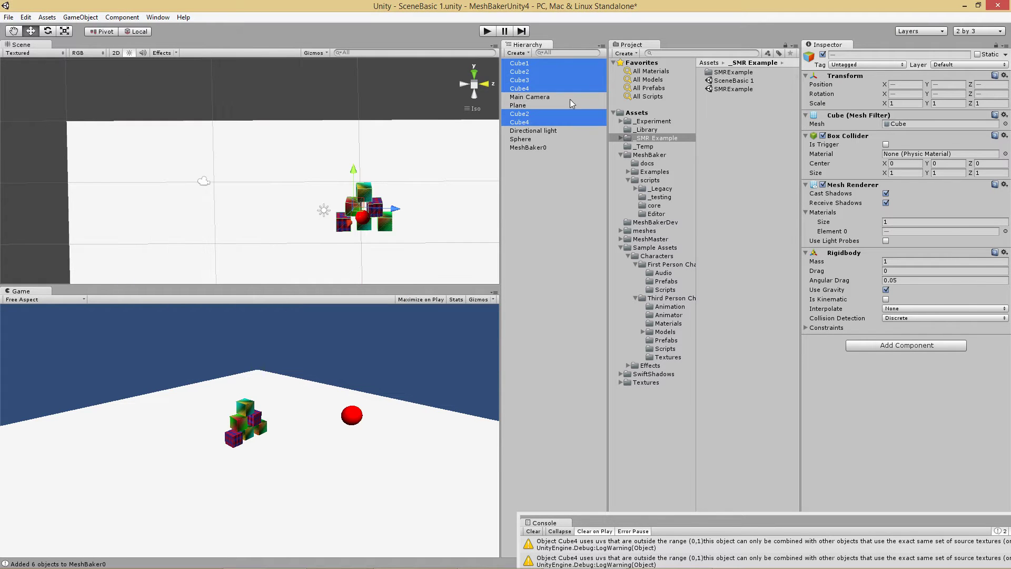
Step: Create empty combined-material assets named blocks in the _Experiment folder
click(533, 144)
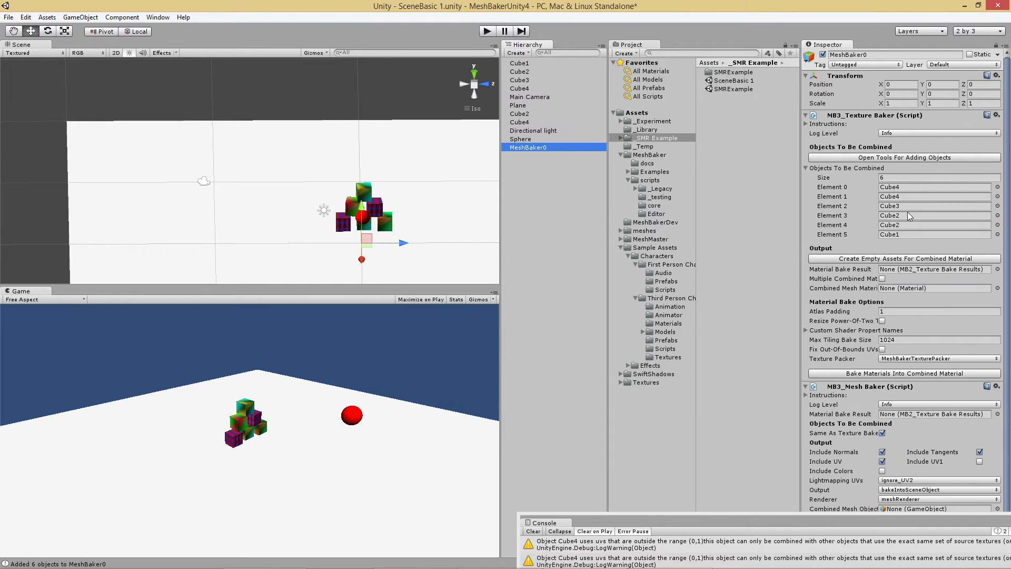
click(908, 257)
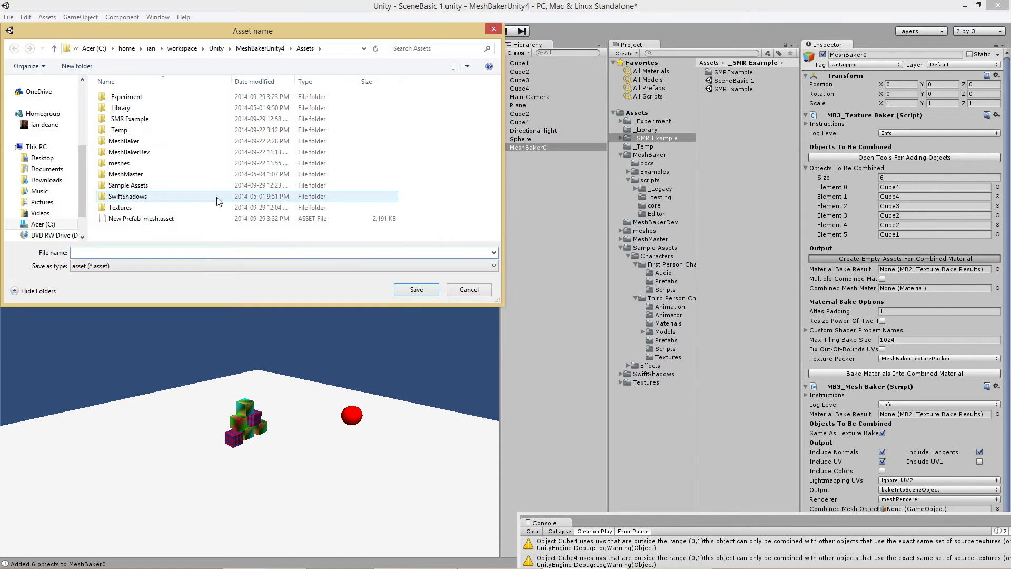
click(126, 97)
double_click(126, 97)
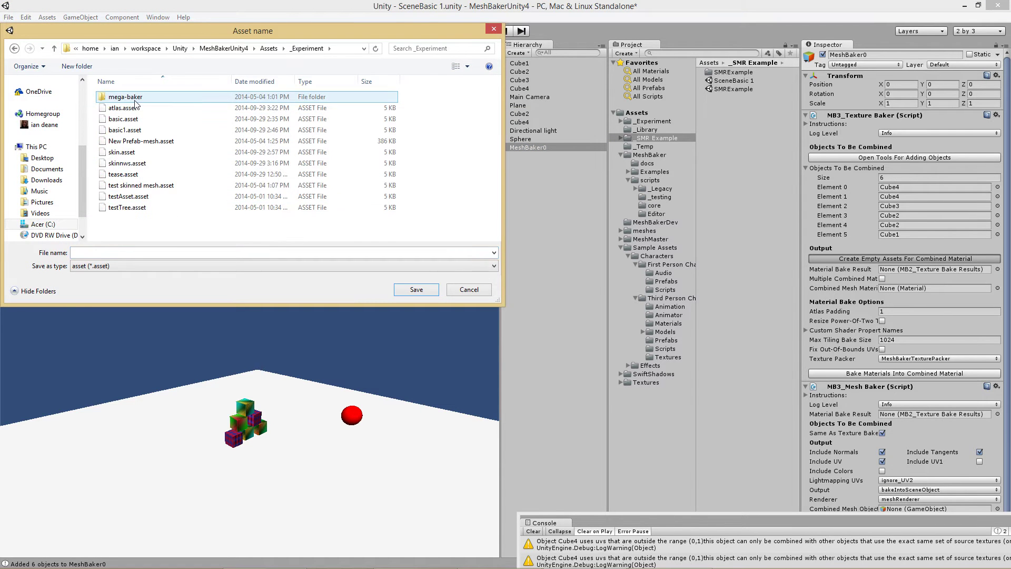
click(176, 253)
text(blocks)
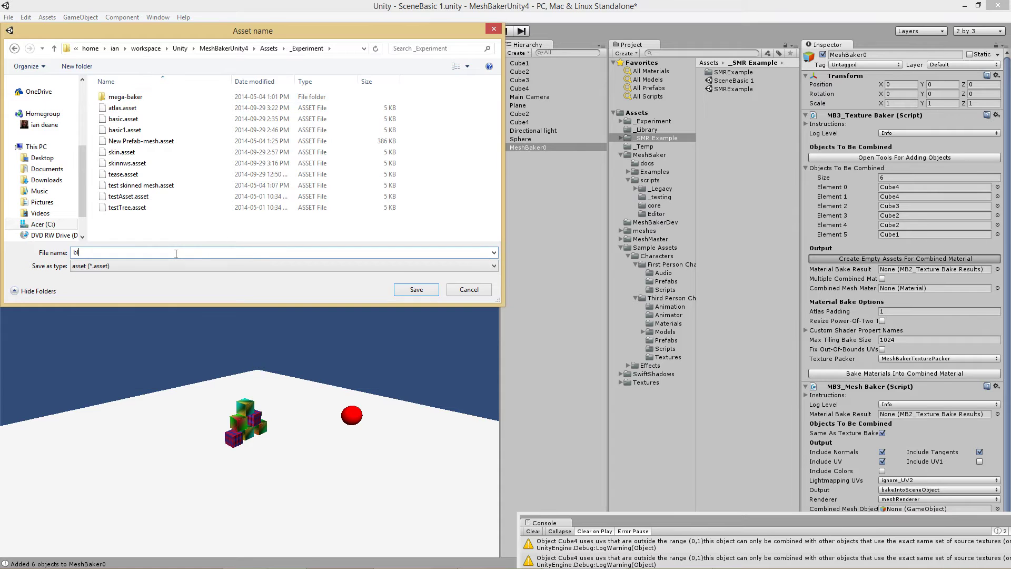
click(409, 292)
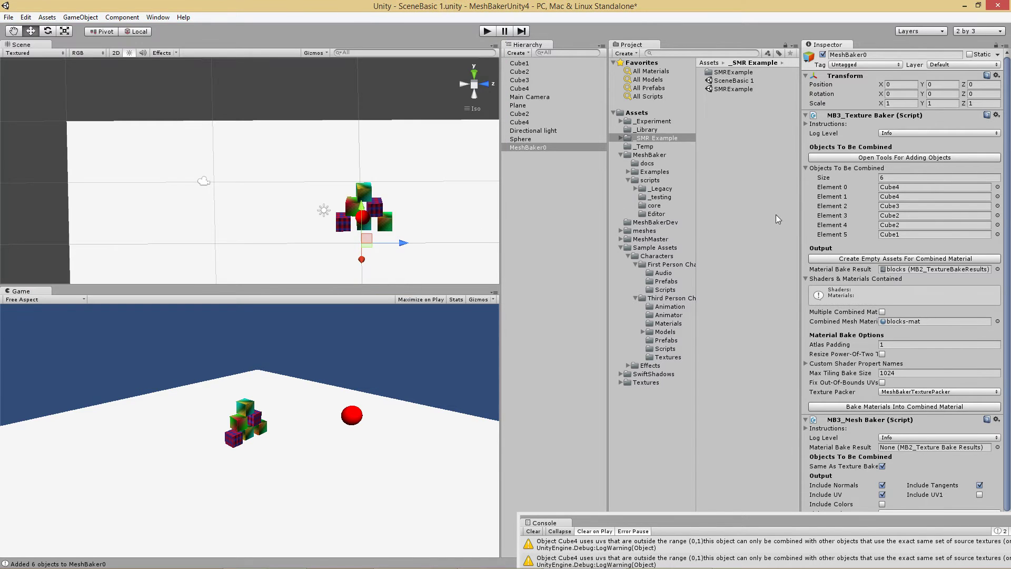
Step: Bake the cubes' materials into the blocks-mat combined material
click(895, 406)
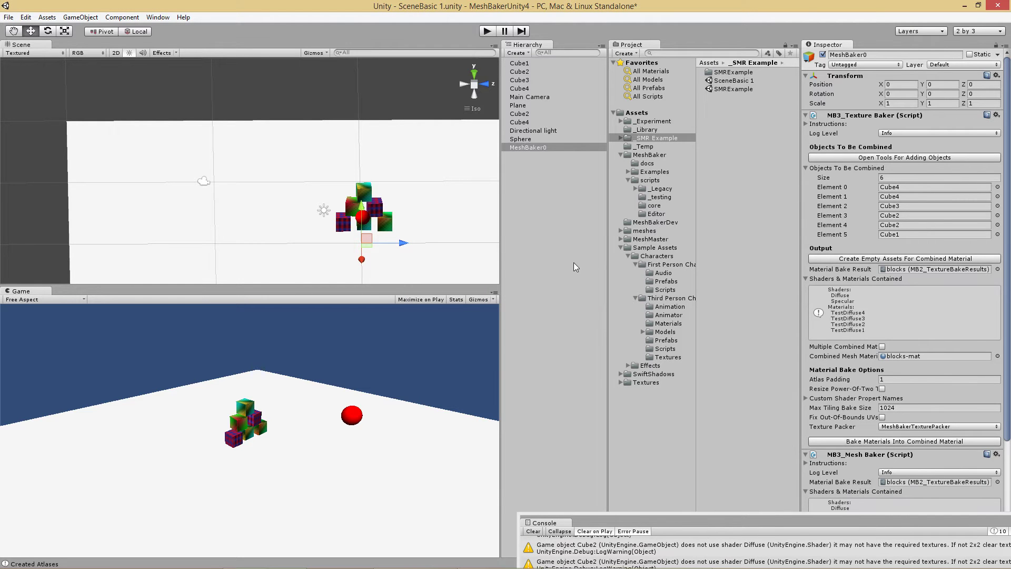
drag(1004, 238, 1001, 368)
drag(920, 518, 668, 475)
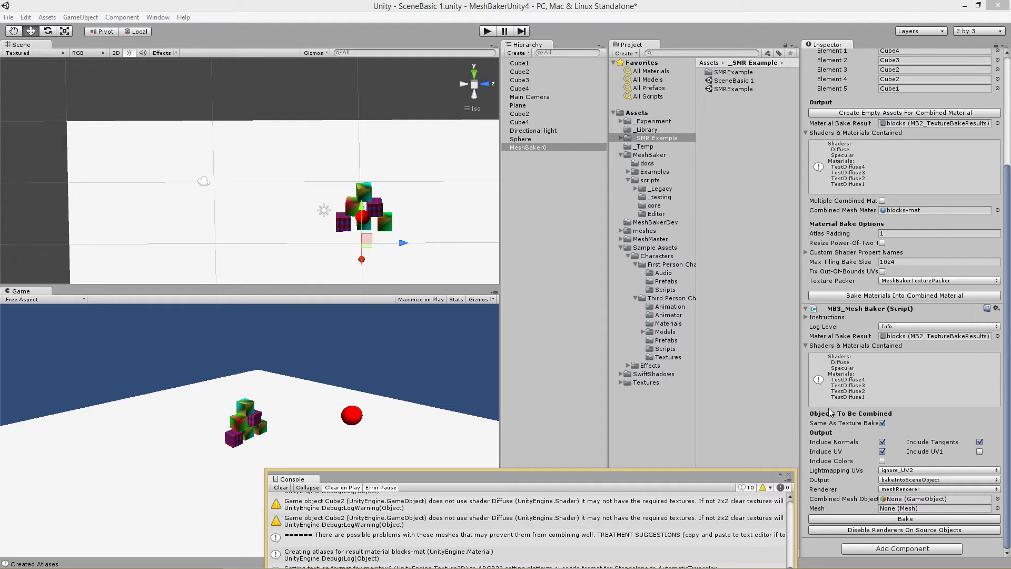
Step: Bake the cubes as a skinnedMeshRenderer combined mesh and disable the source cubes' renderers
click(926, 488)
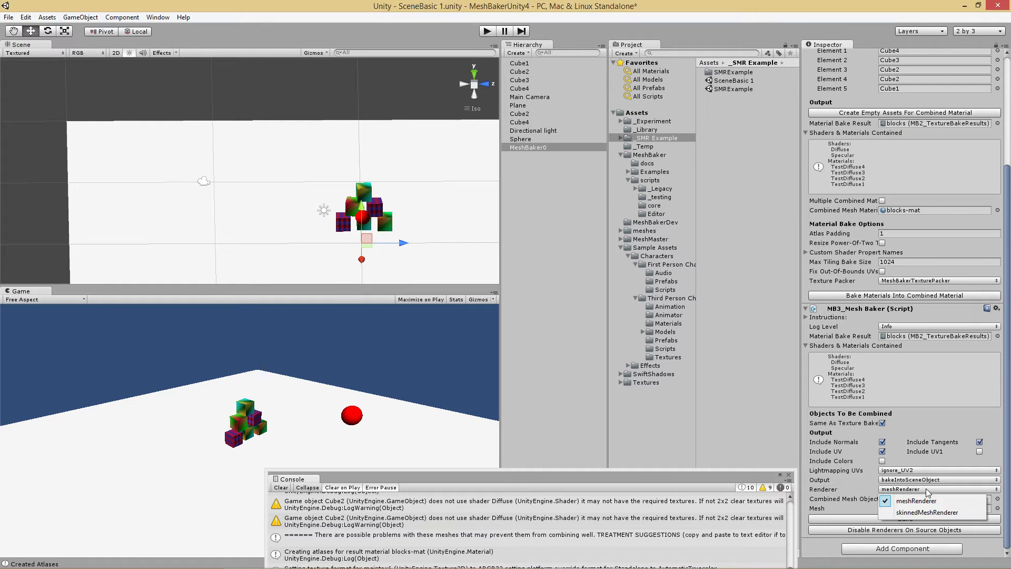
click(936, 515)
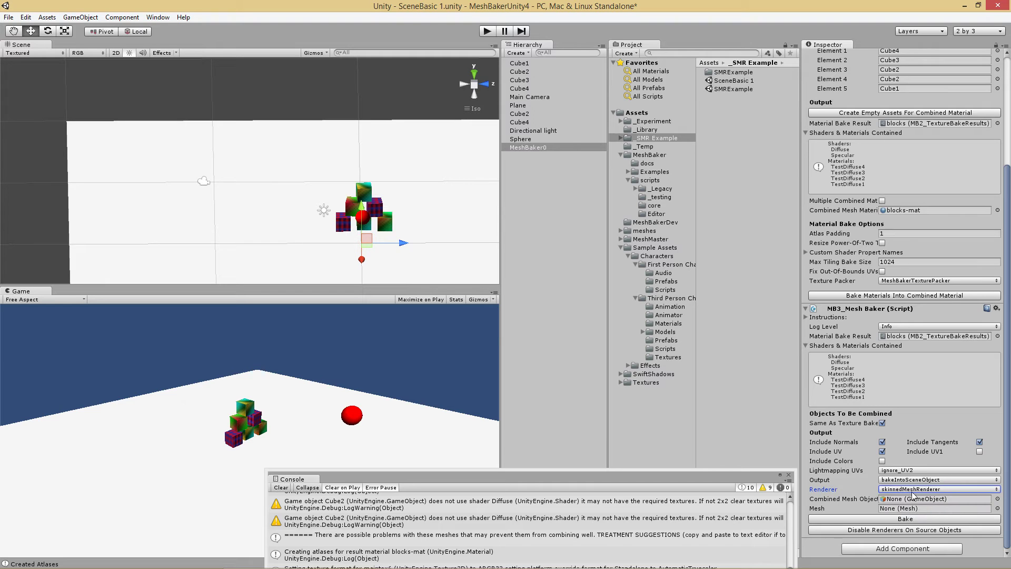
click(912, 519)
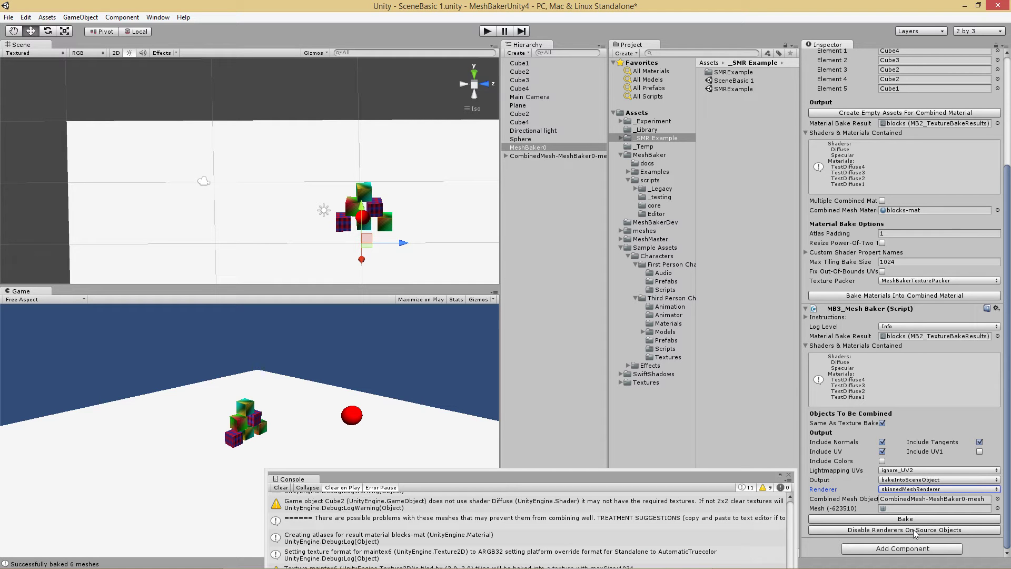
click(913, 529)
drag(546, 479, 851, 185)
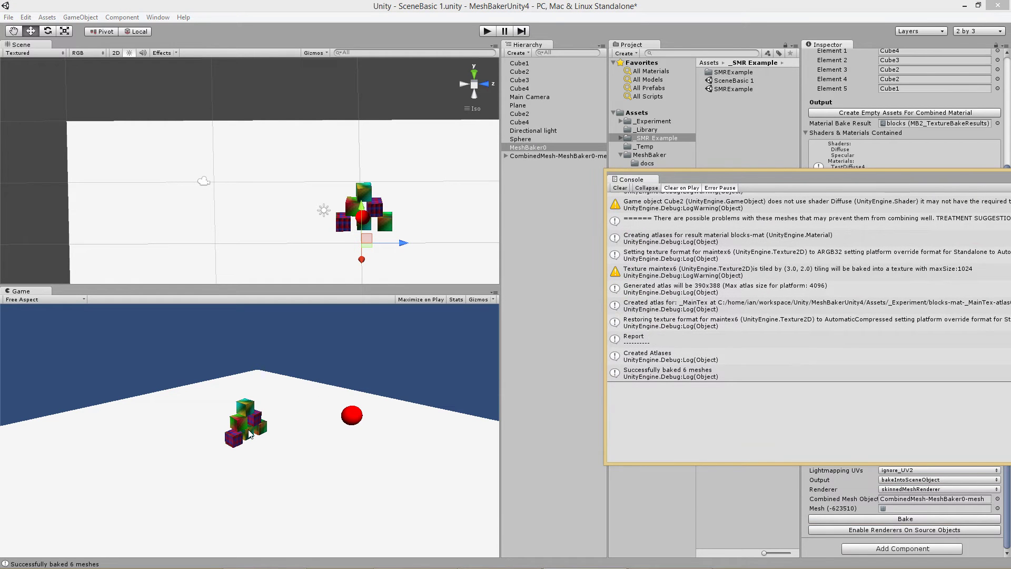
Step: Expand the combined mesh object, enable Game view stats, and select the baked skinned mesh
click(506, 156)
click(506, 156)
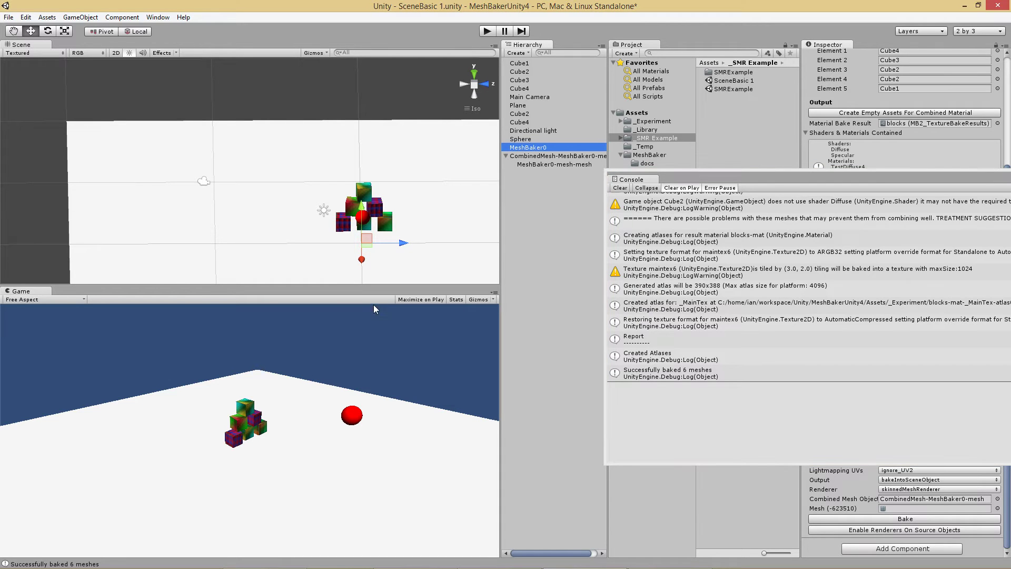
click(453, 299)
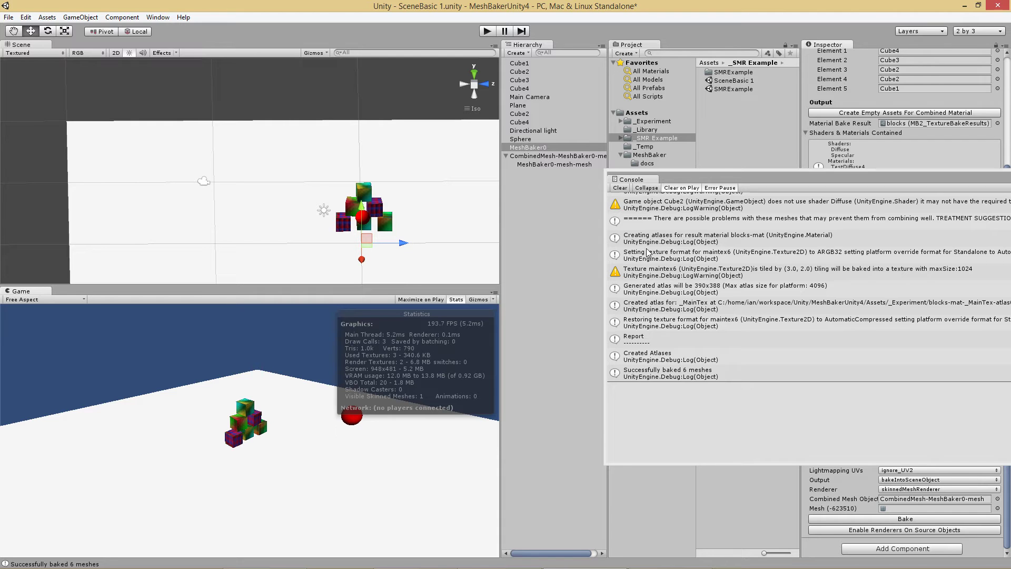
drag(725, 172, 823, 249)
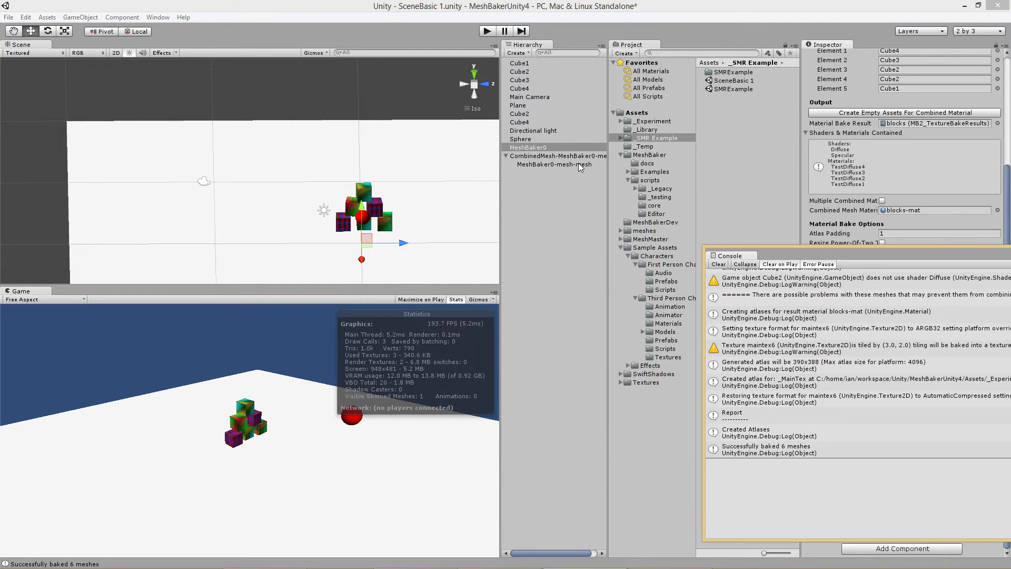
click(578, 163)
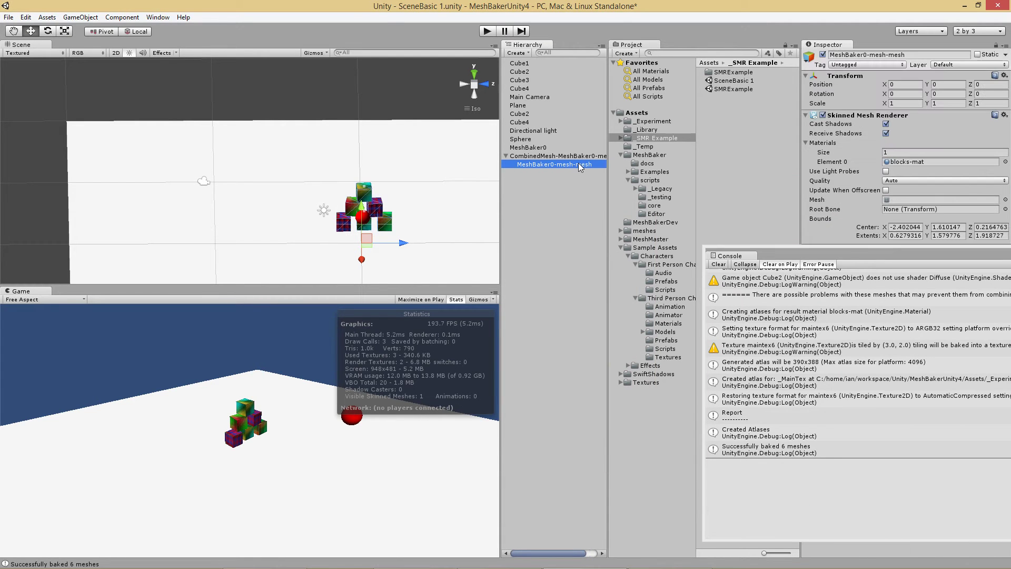
Step: Switch the Scene view to Wireframe and frame MeshBaker0-mesh-mesh with F
click(28, 53)
click(36, 74)
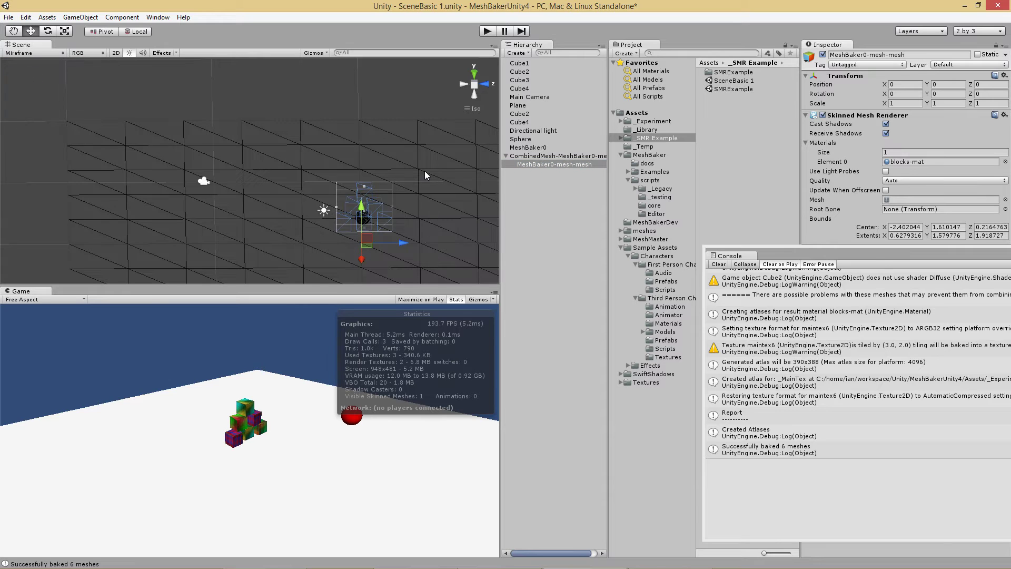
click(540, 148)
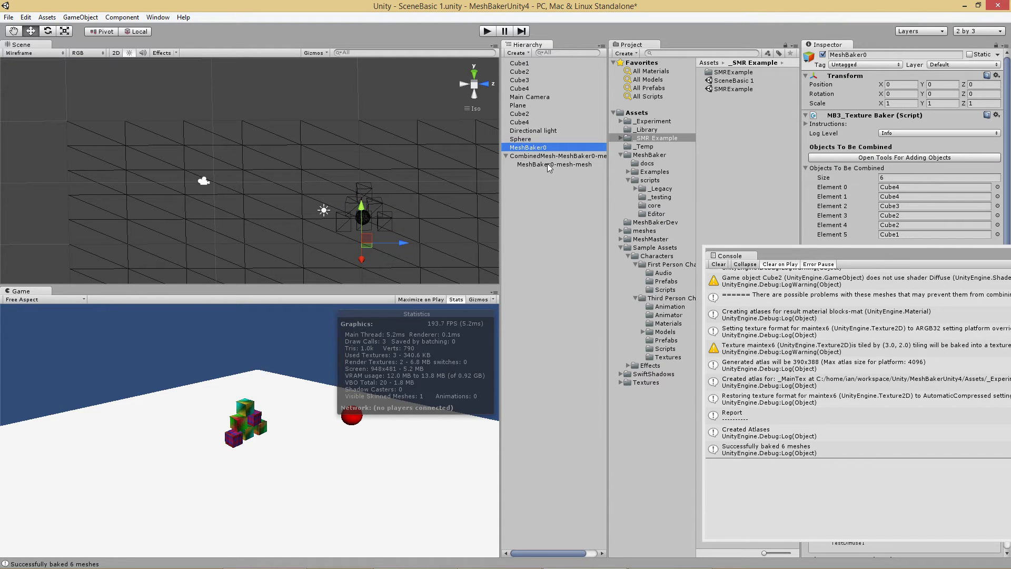
click(548, 163)
scroll(421, 226, up, 2)
scroll(423, 229, up, 1)
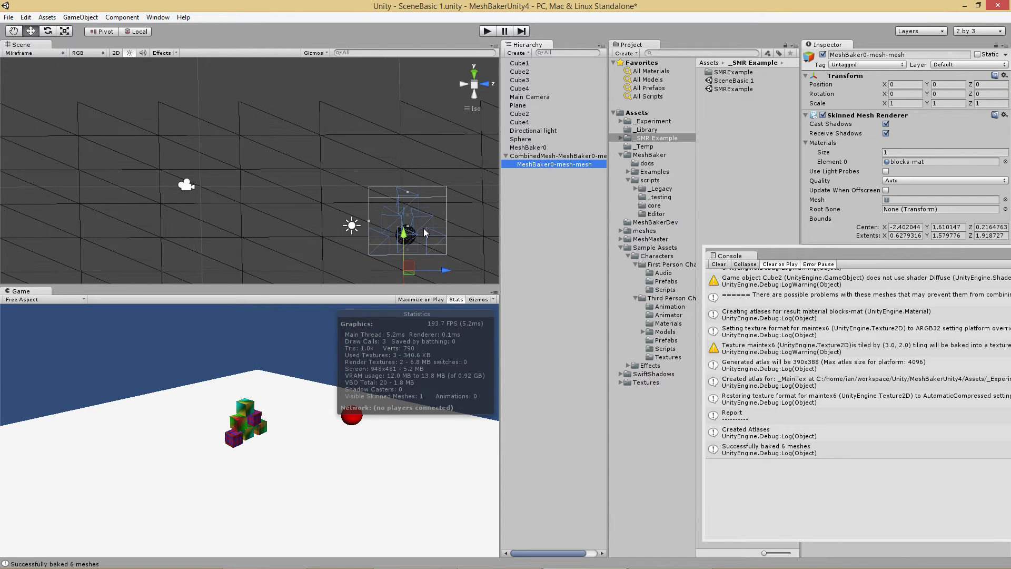
middle_drag(423, 228, 396, 219)
alt+drag(396, 219, 433, 212)
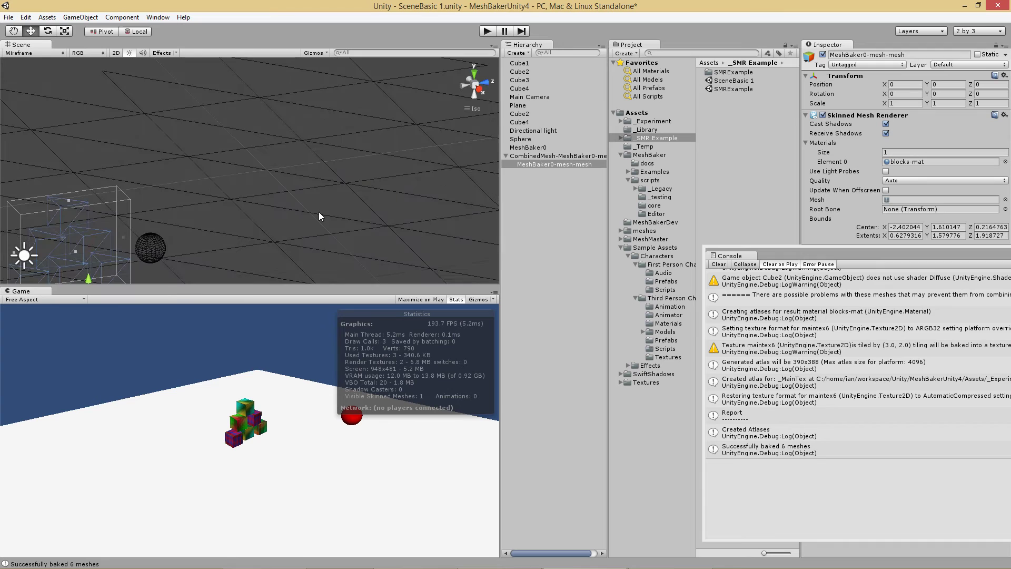
key(f)
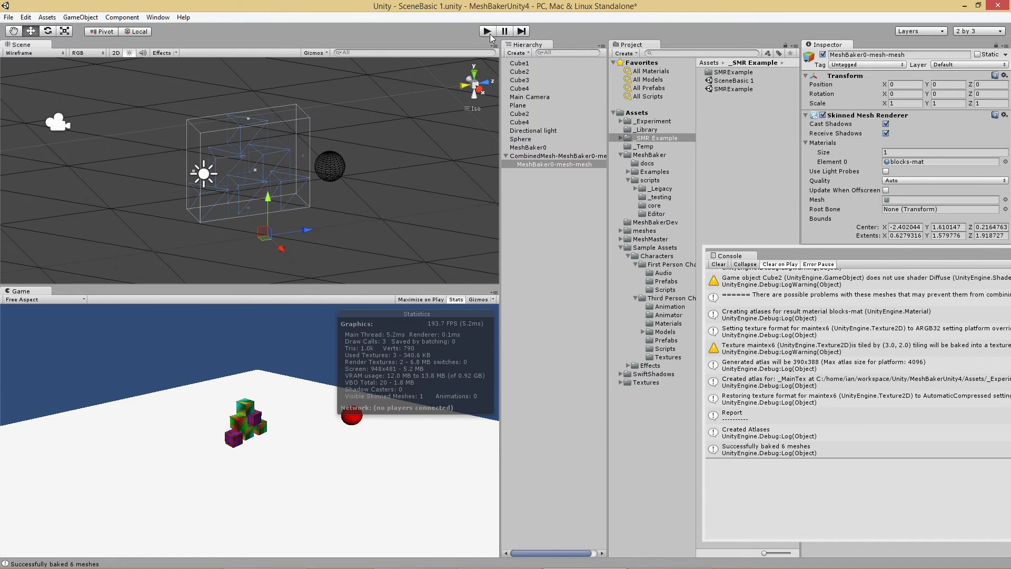
click(489, 31)
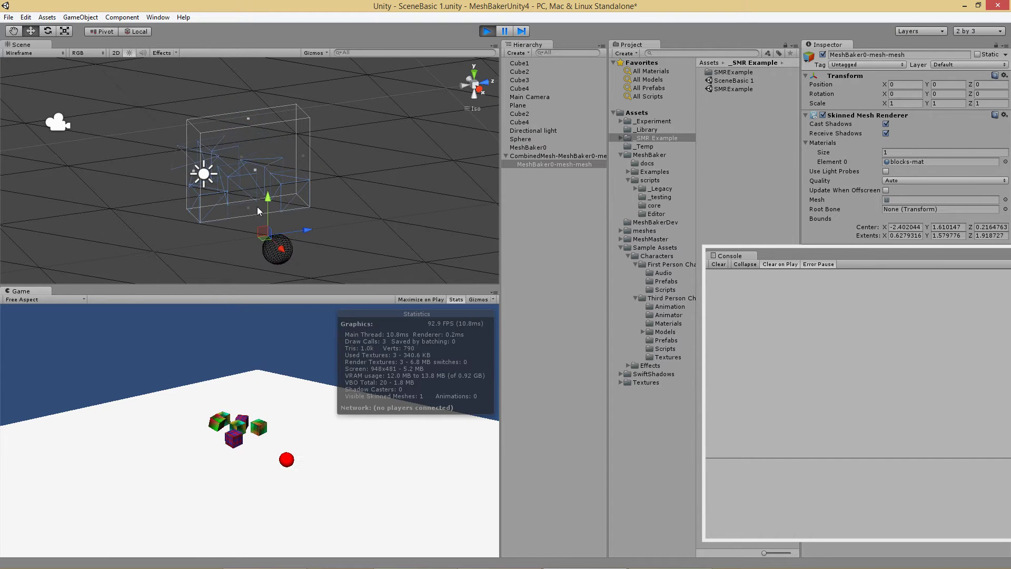
click(487, 32)
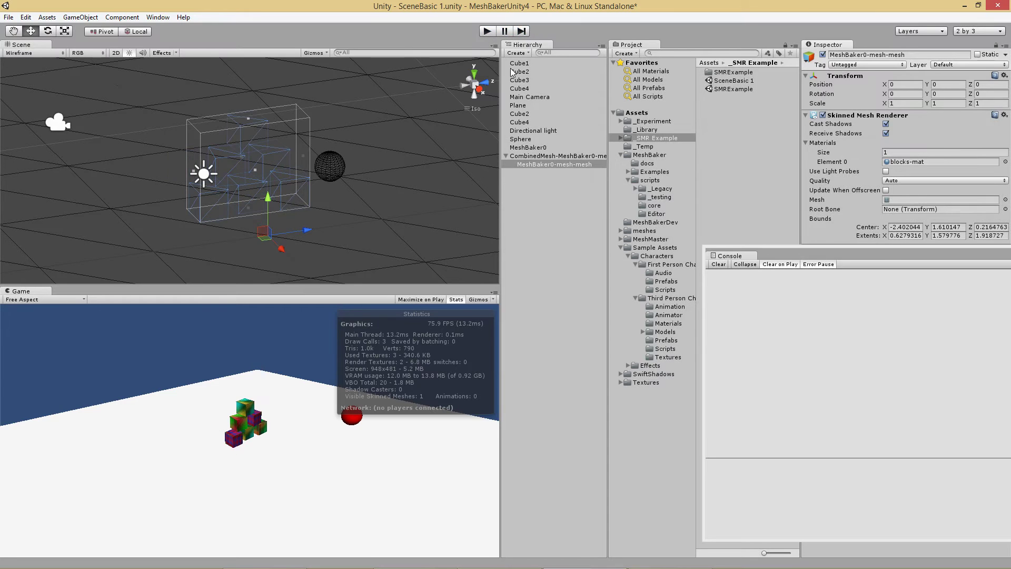
click(526, 89)
click(528, 80)
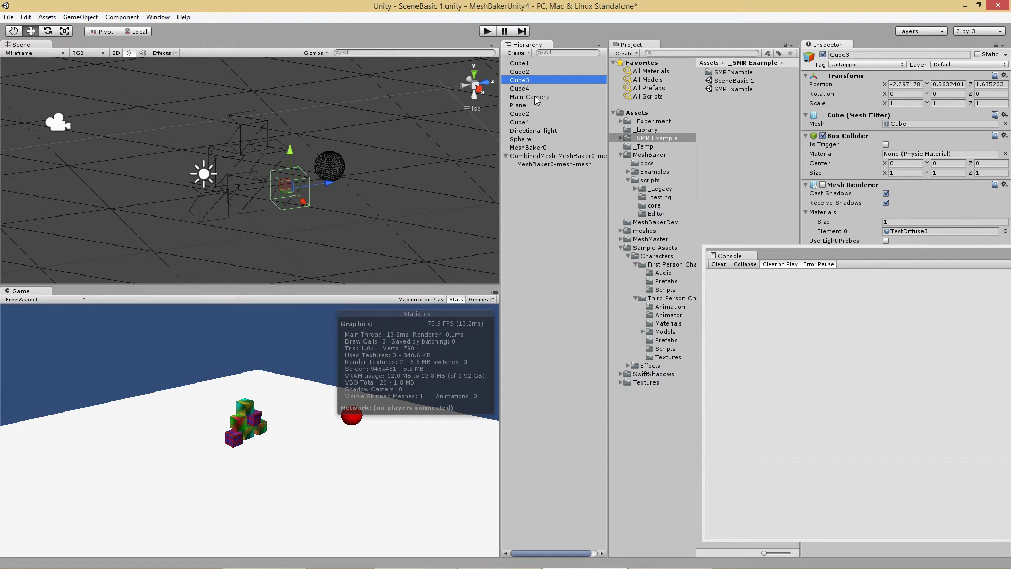
click(566, 167)
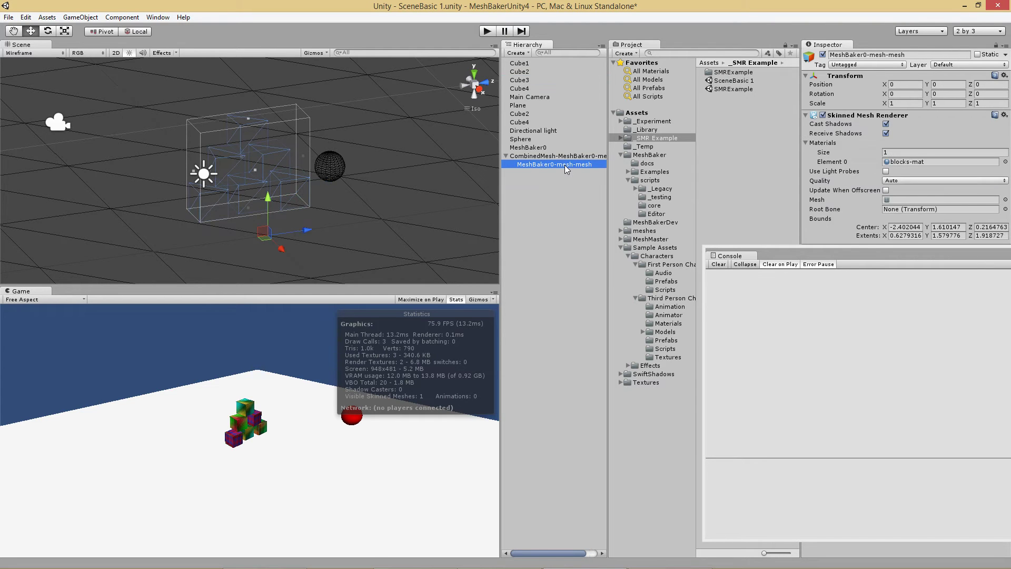
click(521, 89)
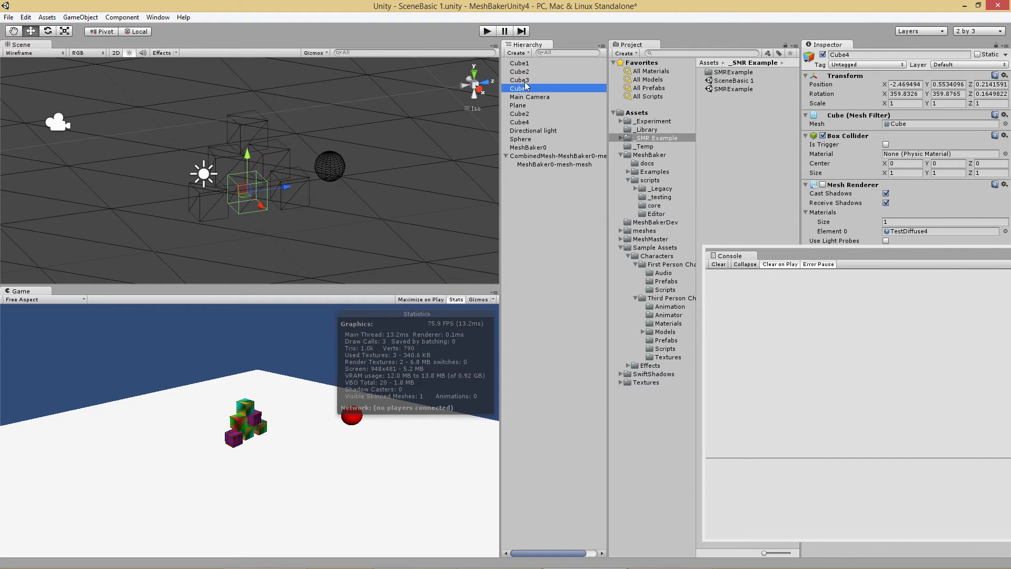
click(552, 166)
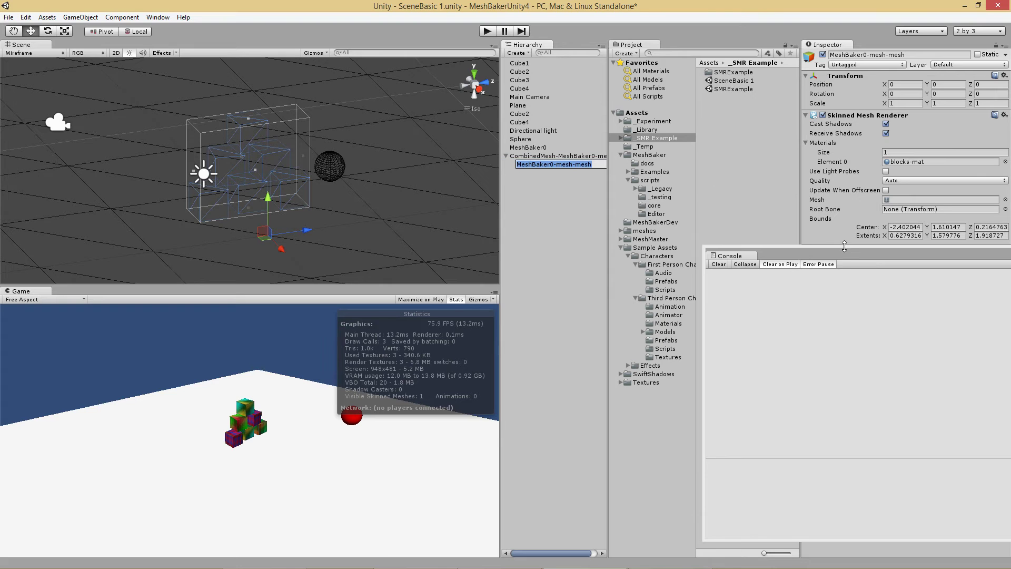
Step: Enter Play mode and orbit and zoom the Scene view to watch the cubes scatter
drag(846, 256, 812, 354)
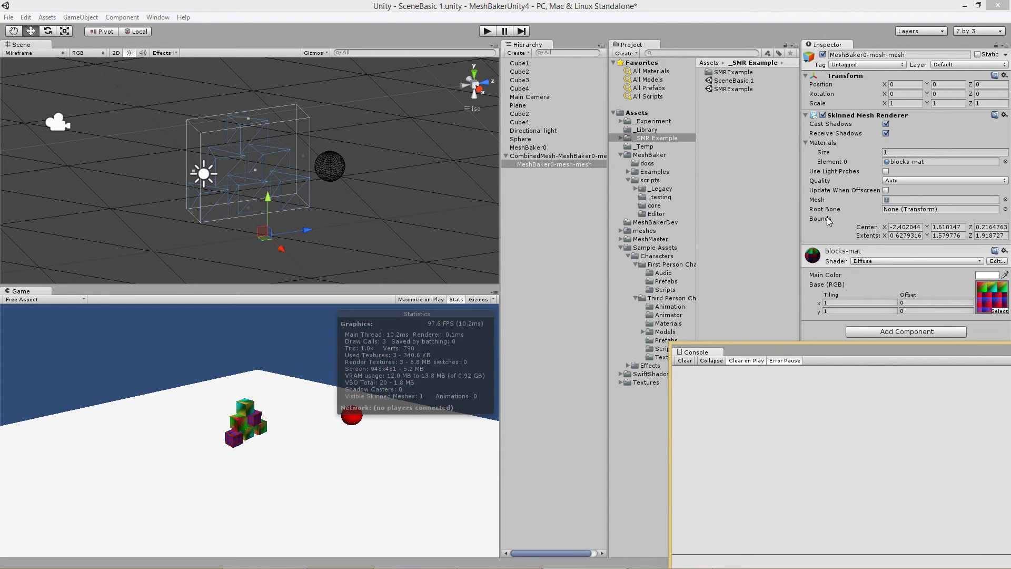
click(485, 32)
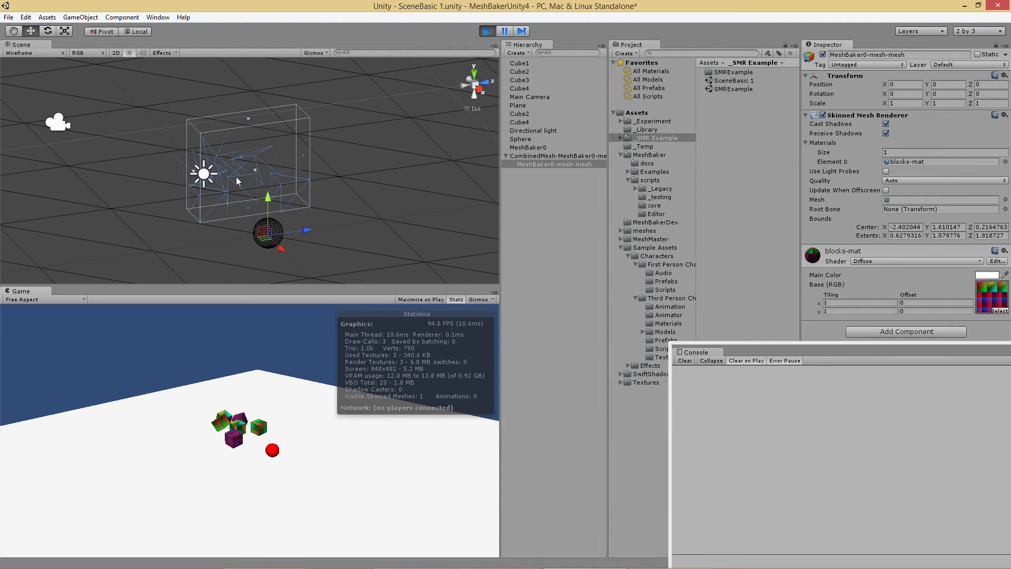
mouse_move(308, 182)
middle_down()
mouse_move(232, 181)
mouse_move(318, 195)
middle_up()
alt+drag(318, 194, 397, 170)
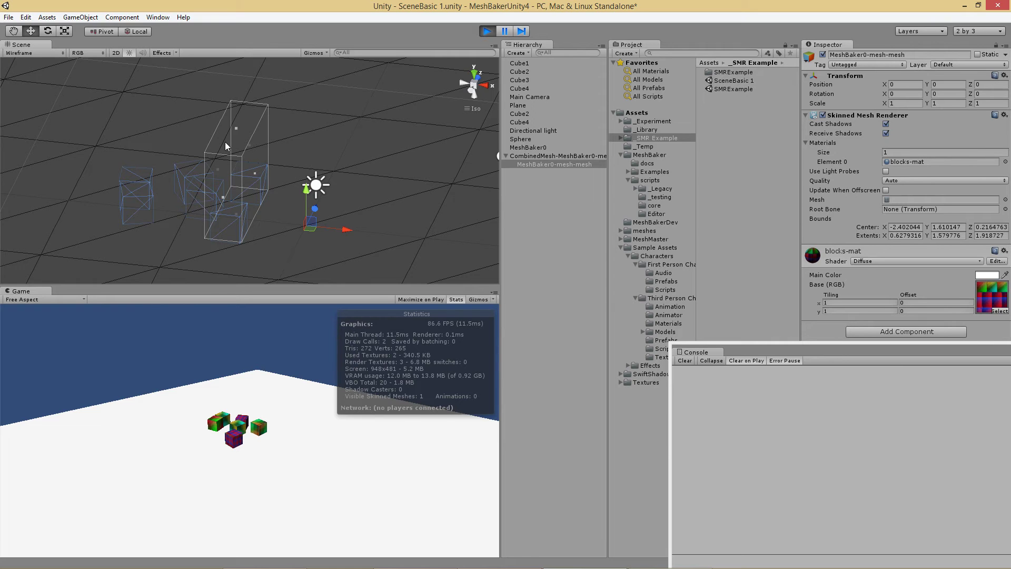
scroll(259, 161, down, 5)
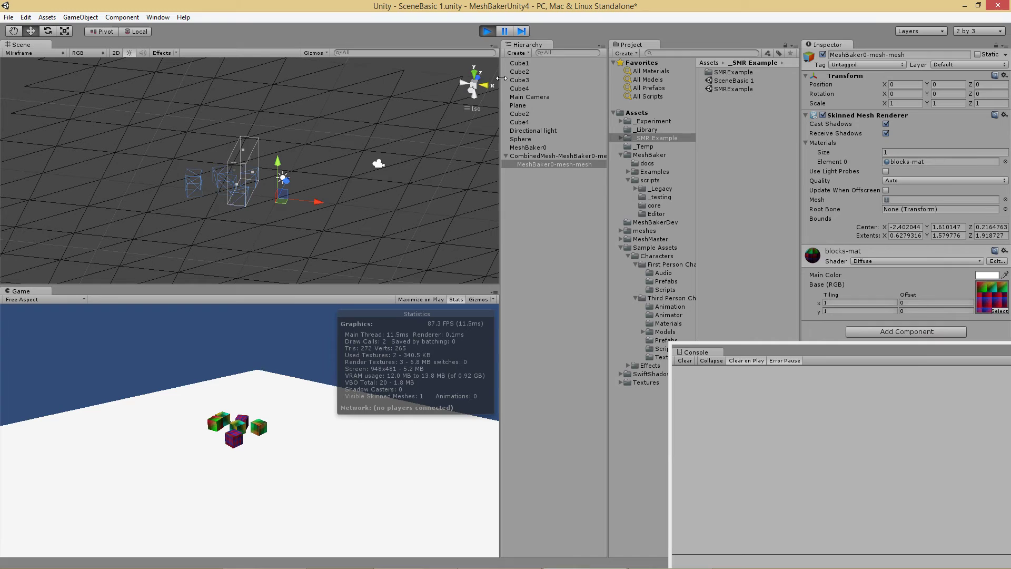
Step: Reset the Main Camera's position and rotation to 0,0,0 from the Transform gear menu
click(530, 96)
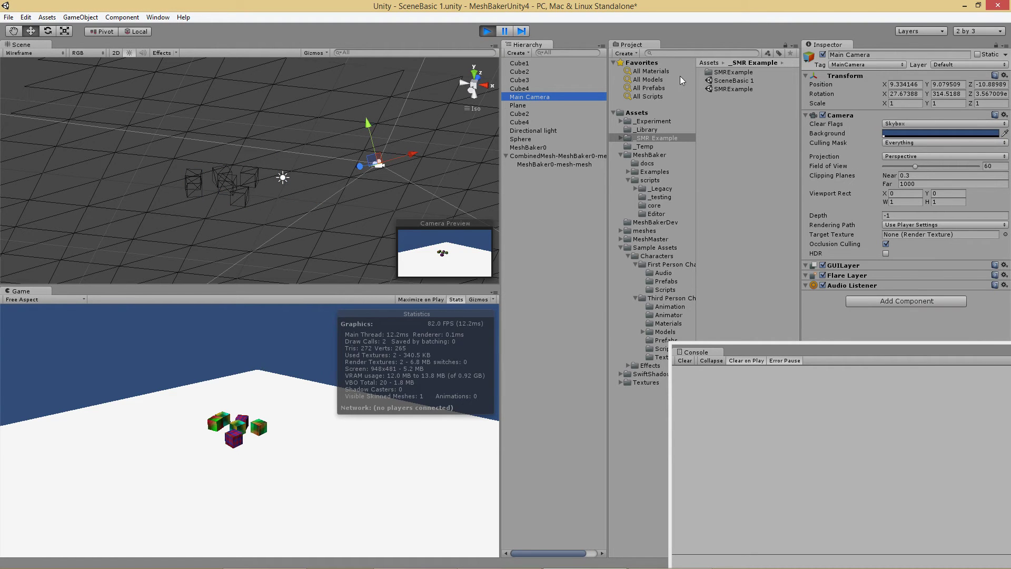
click(1003, 77)
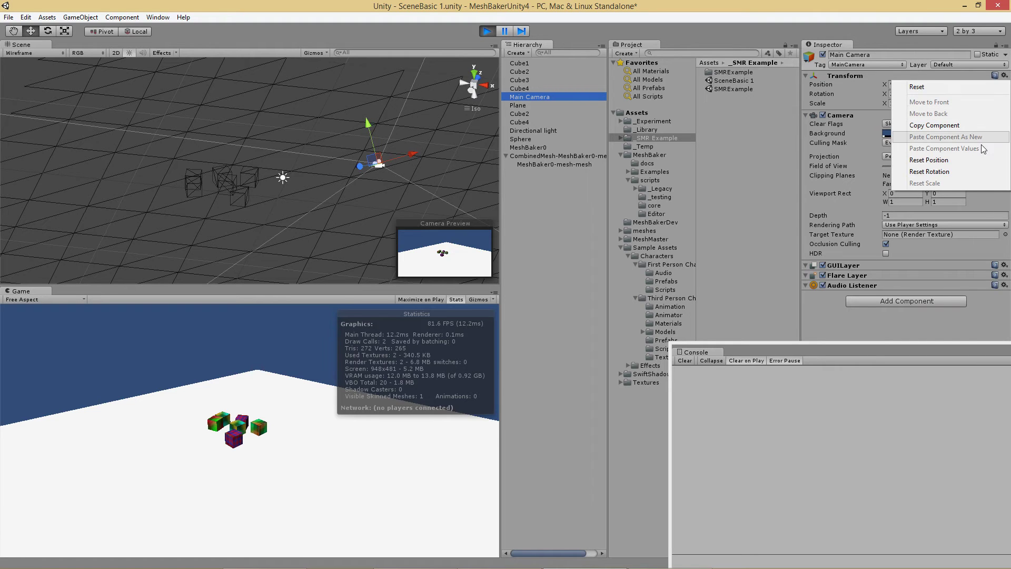
click(979, 160)
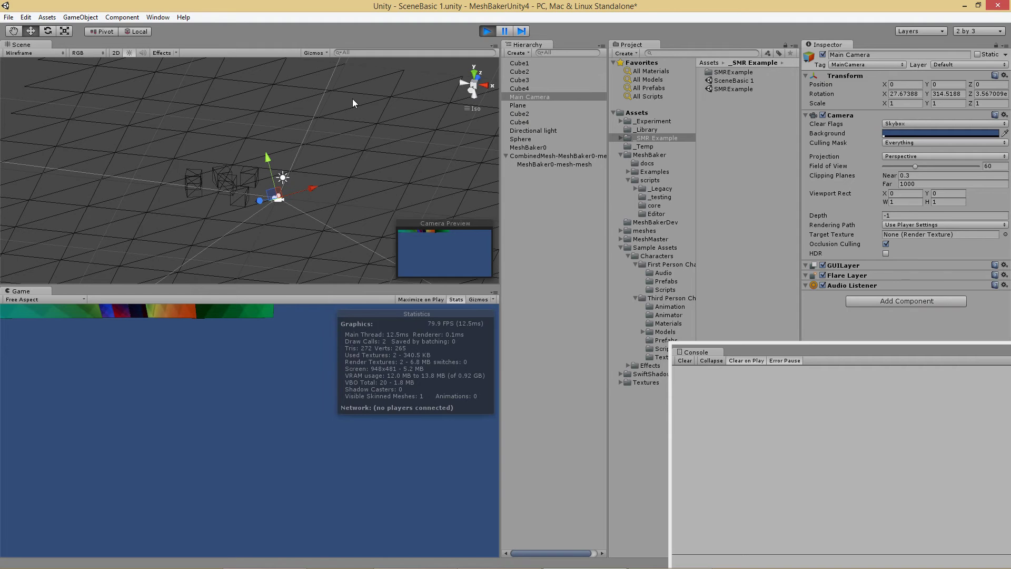
click(1003, 76)
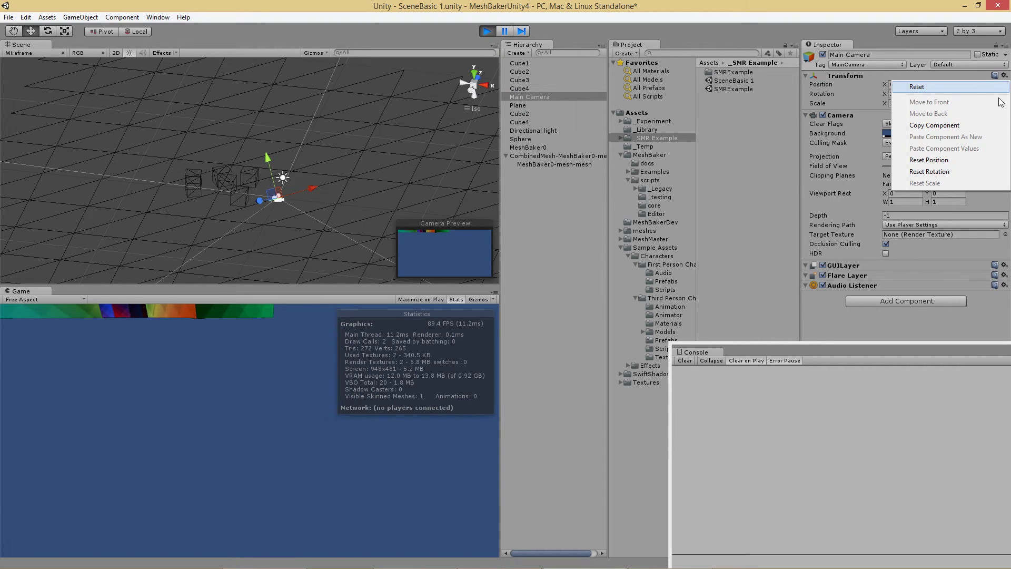
click(994, 173)
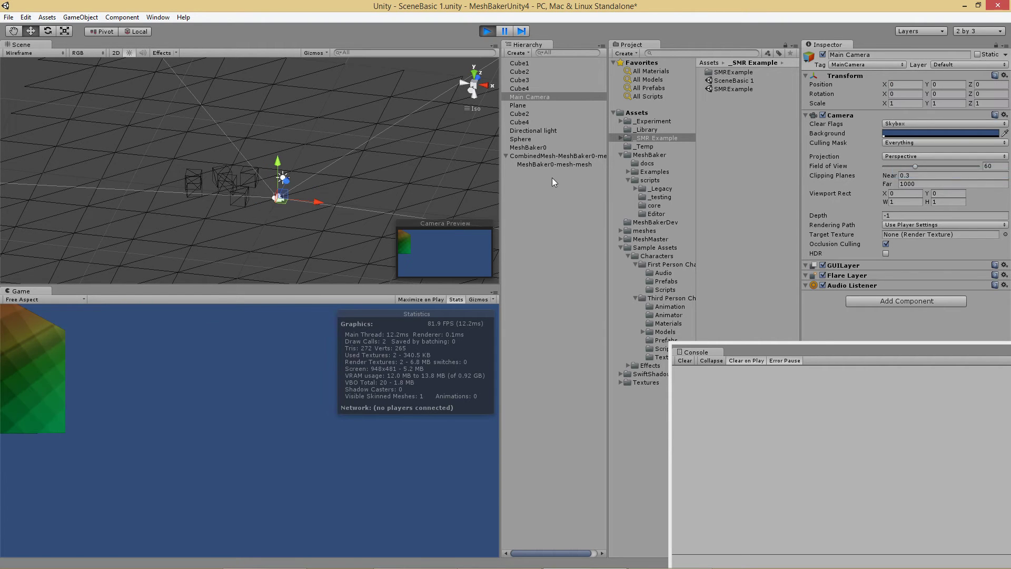
Step: Switch the Scene view to Top view and zoom out
click(474, 86)
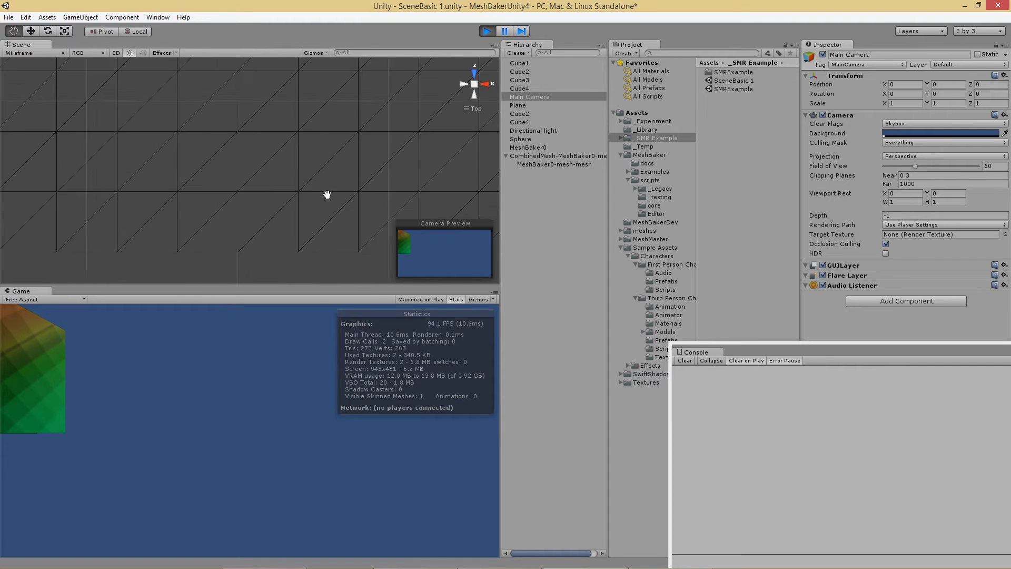
scroll(327, 195, down, 3)
scroll(342, 185, down, 2)
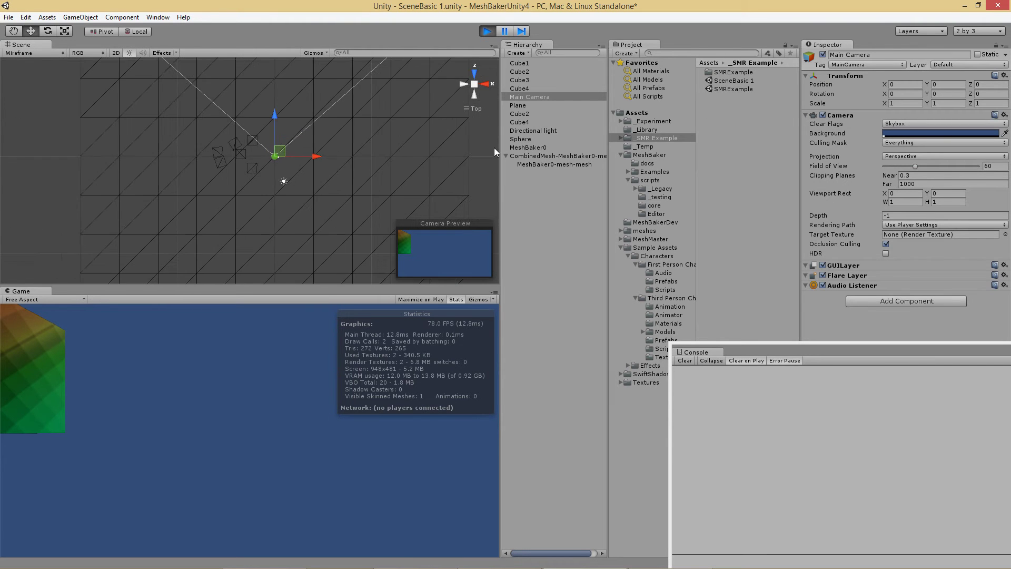
Step: Rotate and move the Main Camera to about X -2.02, Z -6.98, rotation Y 298.47
ctrl+click(548, 163)
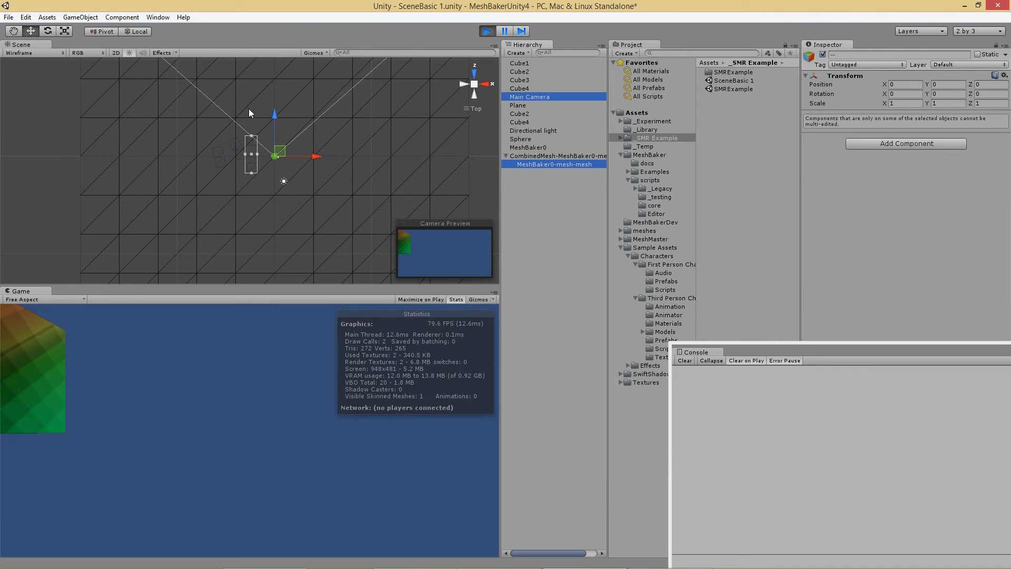
click(48, 31)
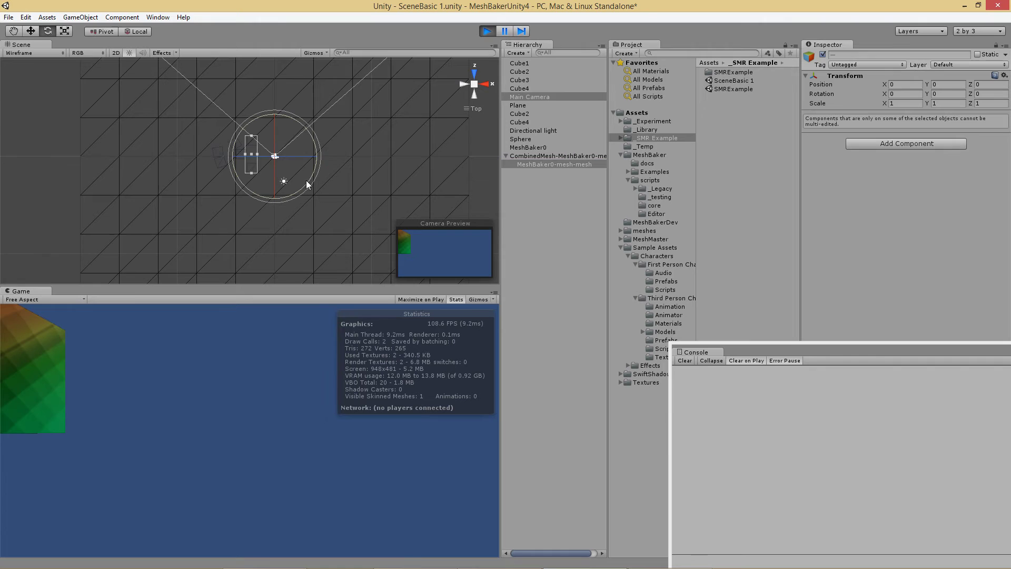
drag(308, 181, 347, 104)
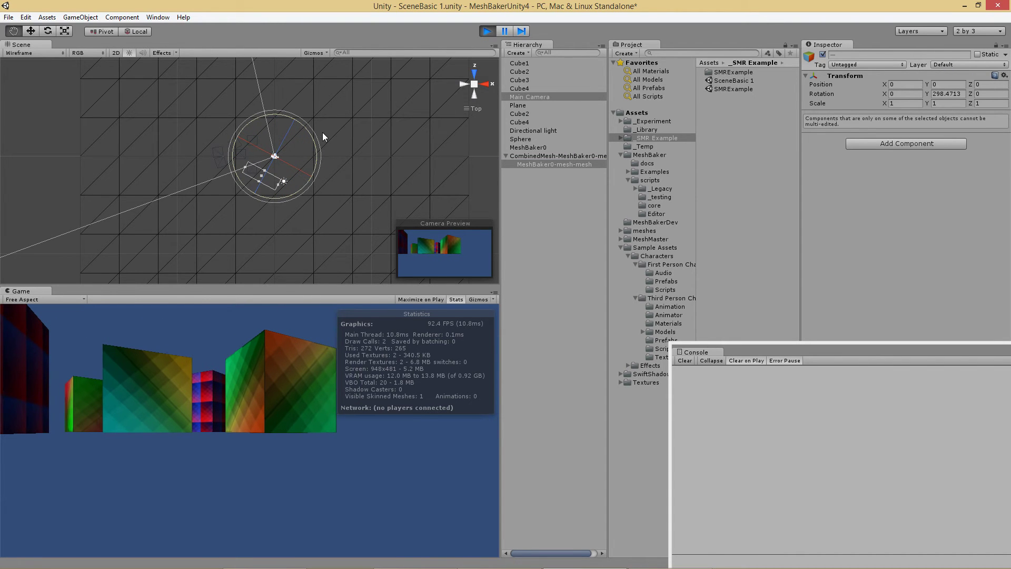
middle_drag(322, 132, 250, 170)
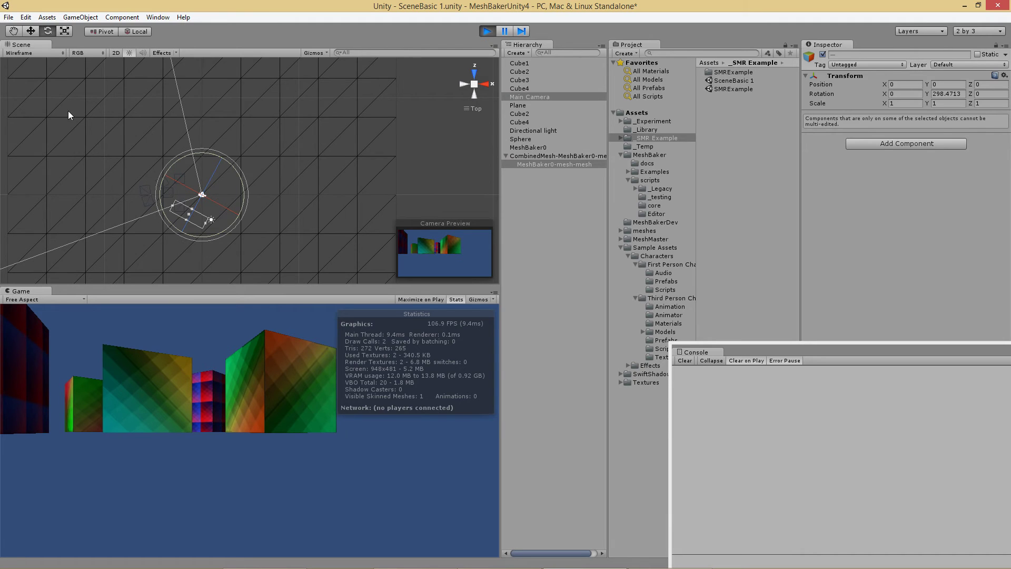
click(31, 31)
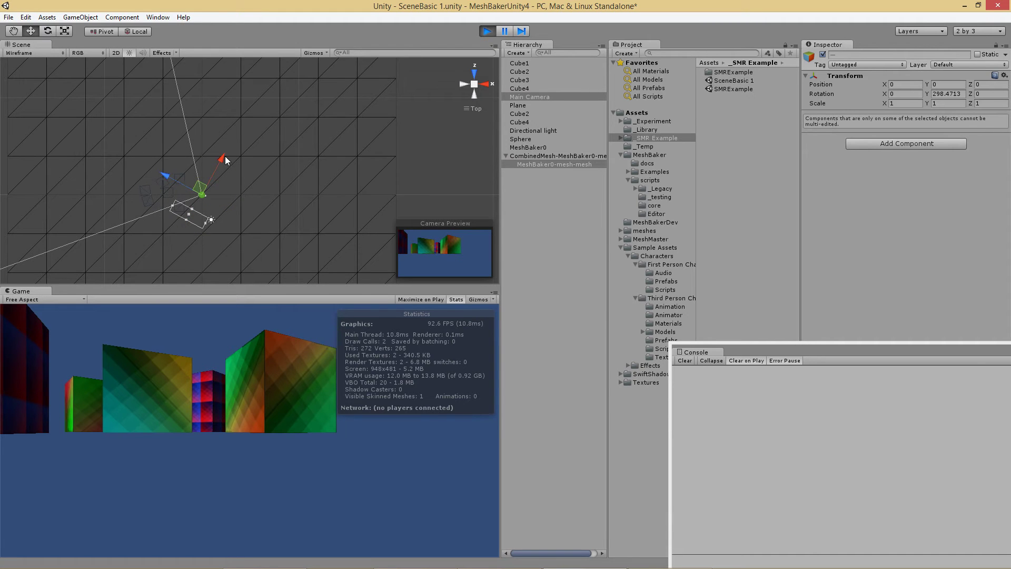
drag(226, 160, 187, 216)
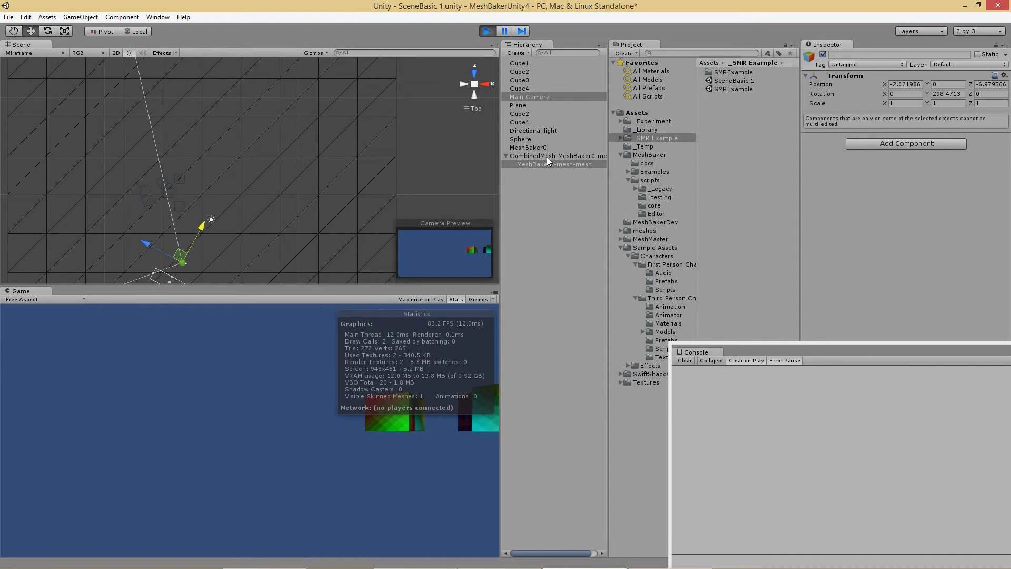
Step: Set the Main Camera's Position X, Position Z and Rotation Y to 0
click(905, 84)
text(0)
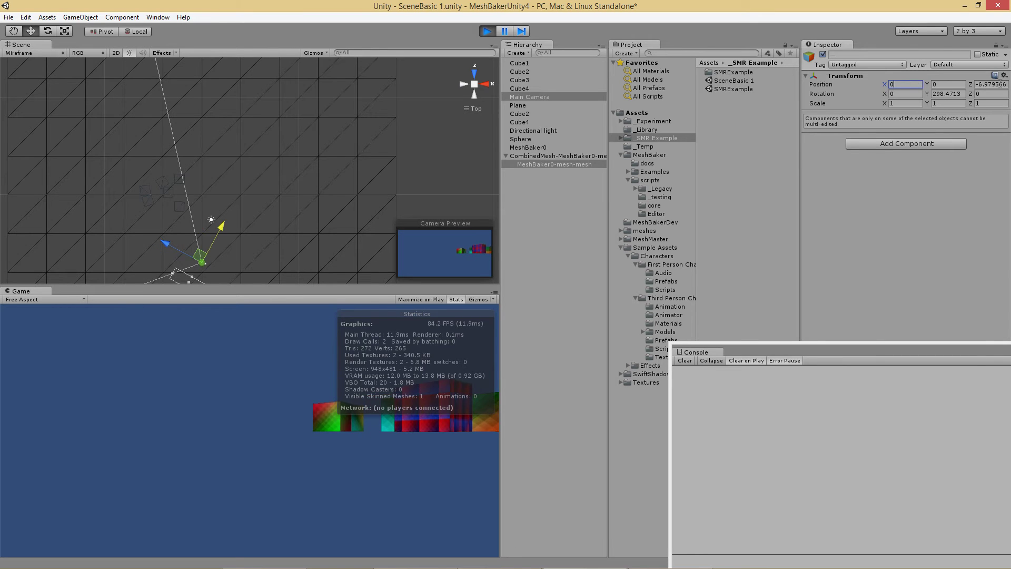
click(999, 84)
text(0)
click(949, 94)
text(0)
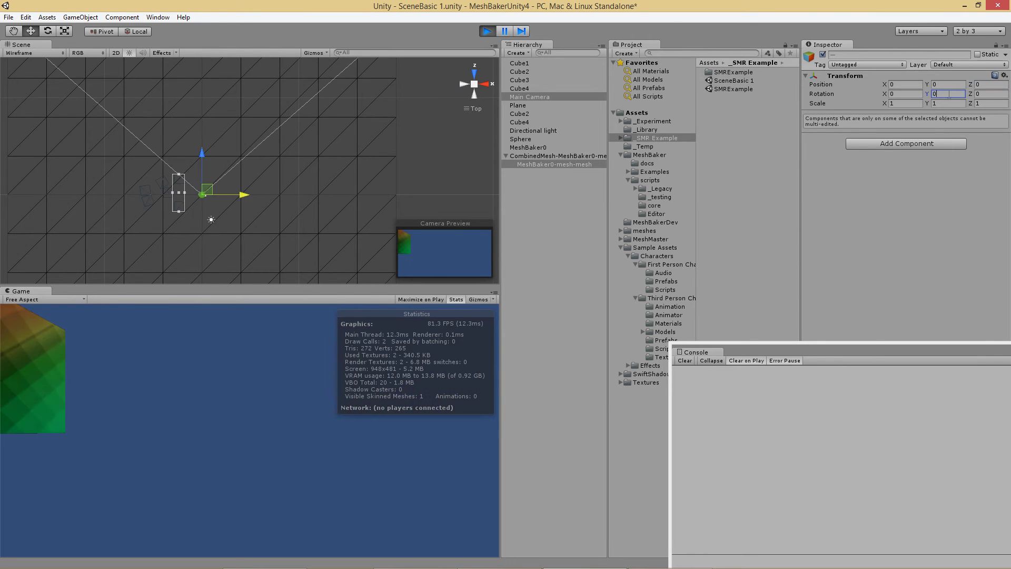
Step: Parent then unparent Main Camera, and pull it back along Z to about -5.37
drag(589, 165, 588, 163)
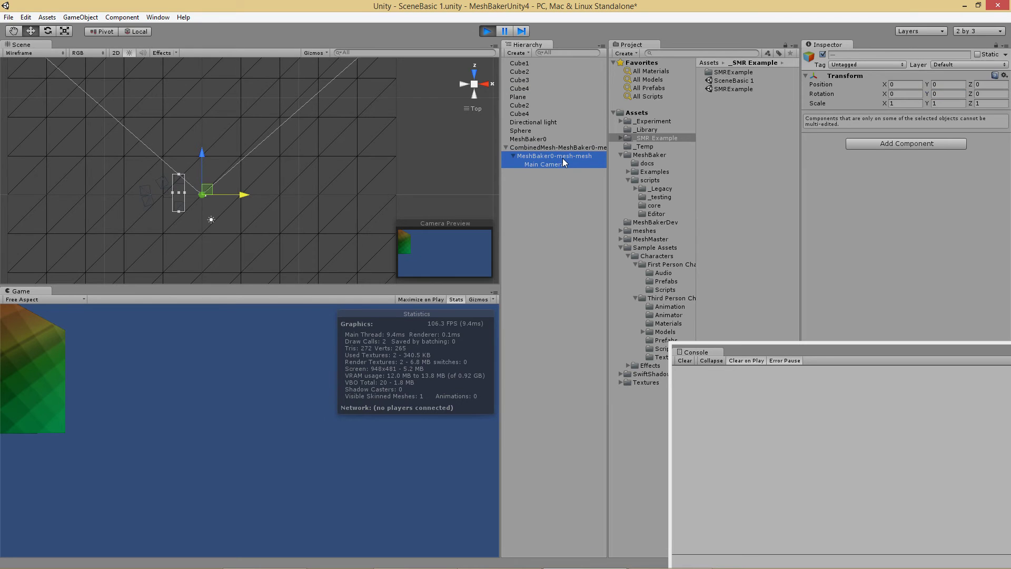
click(547, 156)
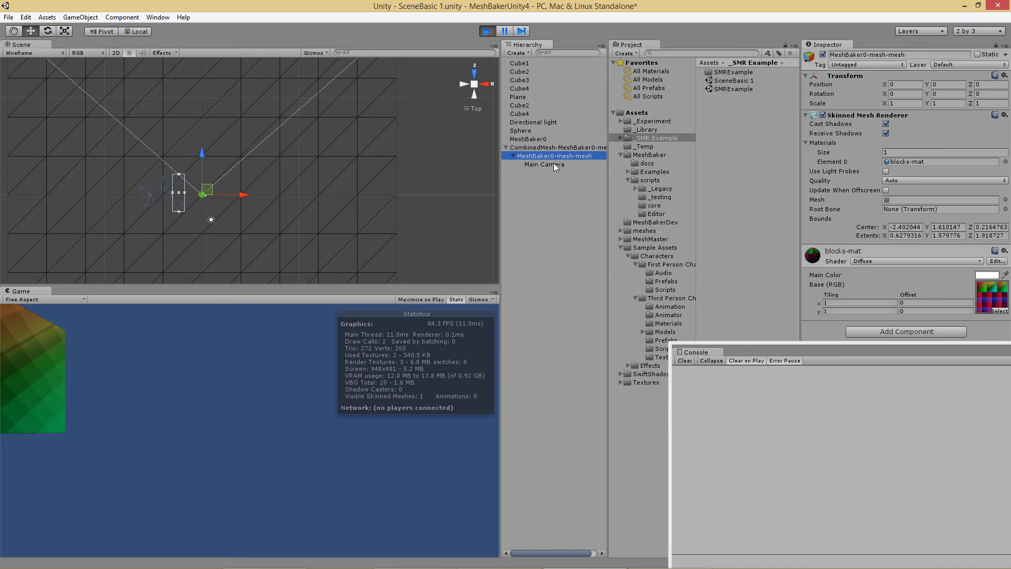
drag(554, 163, 538, 120)
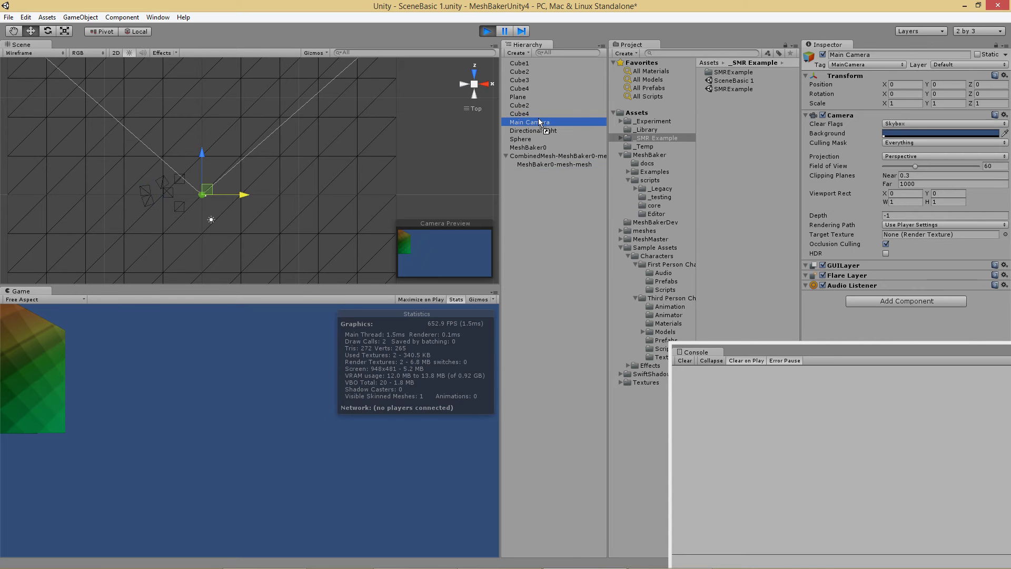
click(539, 122)
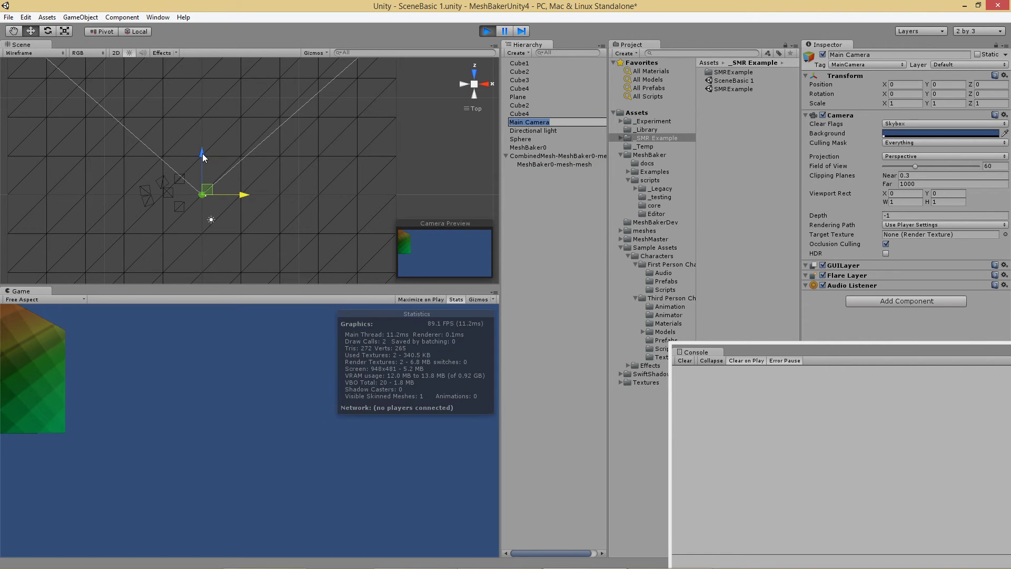
drag(198, 153, 109, 71)
click(47, 31)
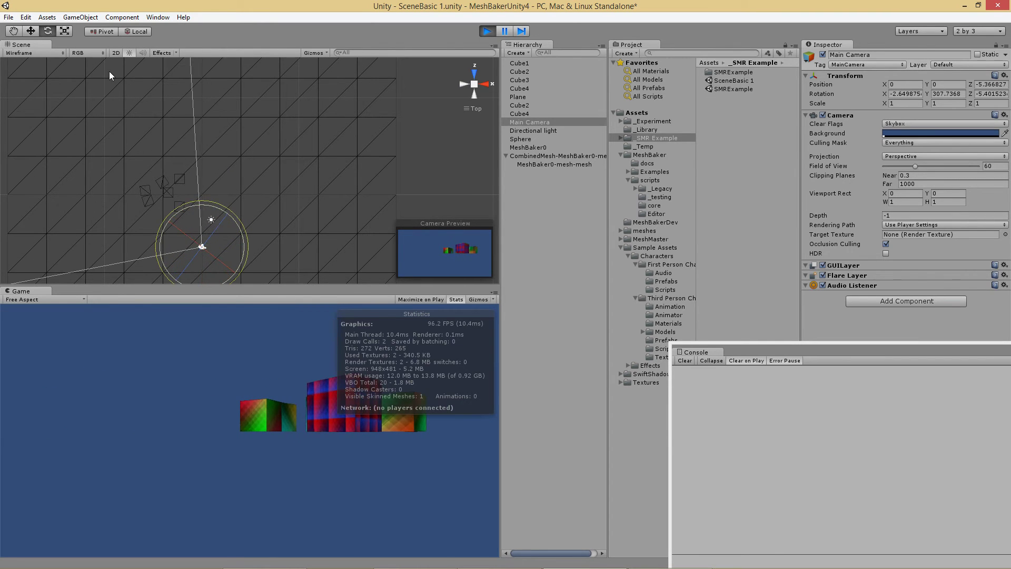
Step: Move the camera up-left until the cubes leave the Game view, with the baked mesh also selected
click(33, 33)
drag(175, 229, 143, 204)
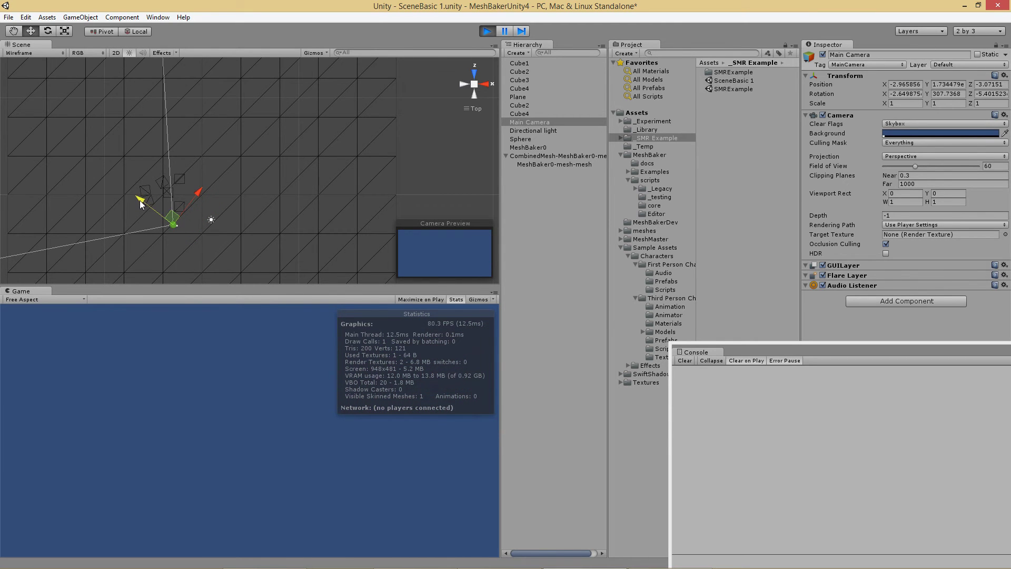
ctrl+click(559, 164)
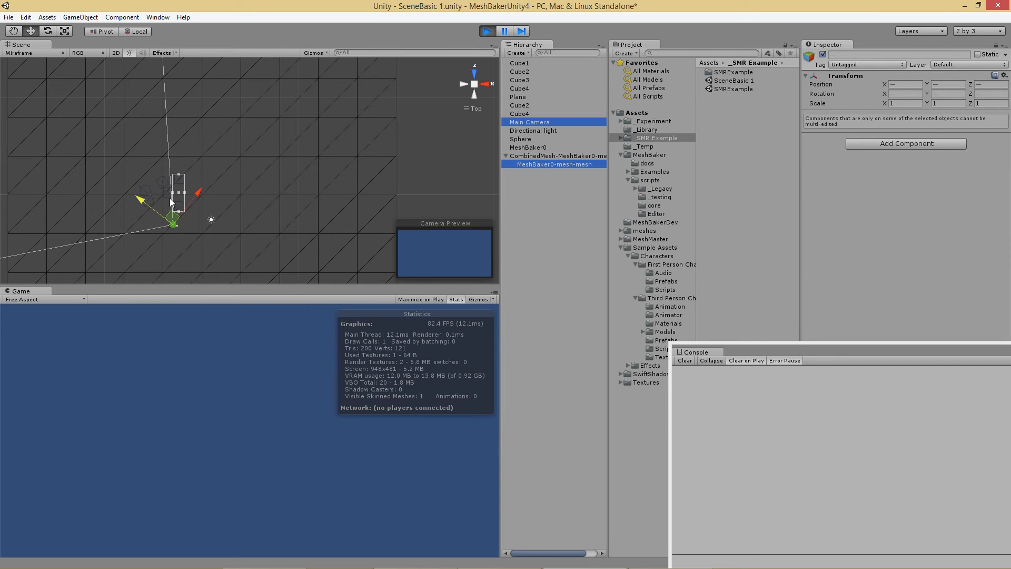
scroll(210, 192, up, 3)
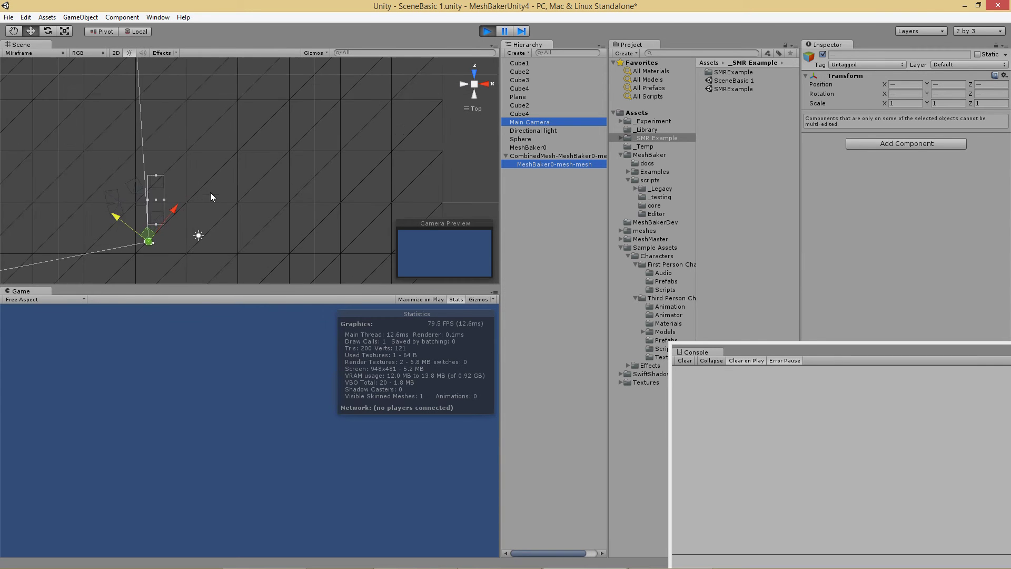
scroll(210, 197, up, 2)
middle_drag(241, 235, 284, 221)
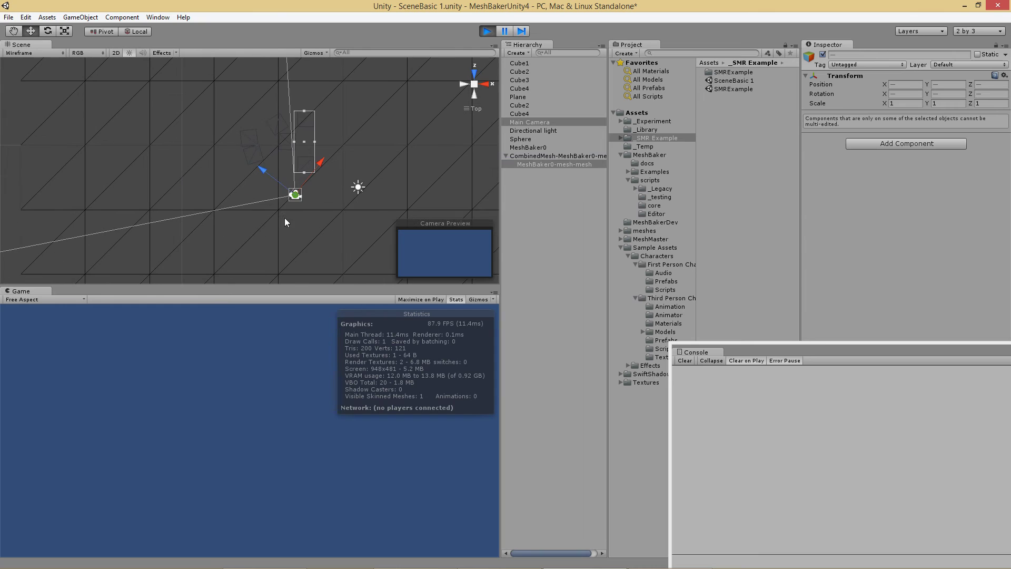
scroll(434, 216, up, 2)
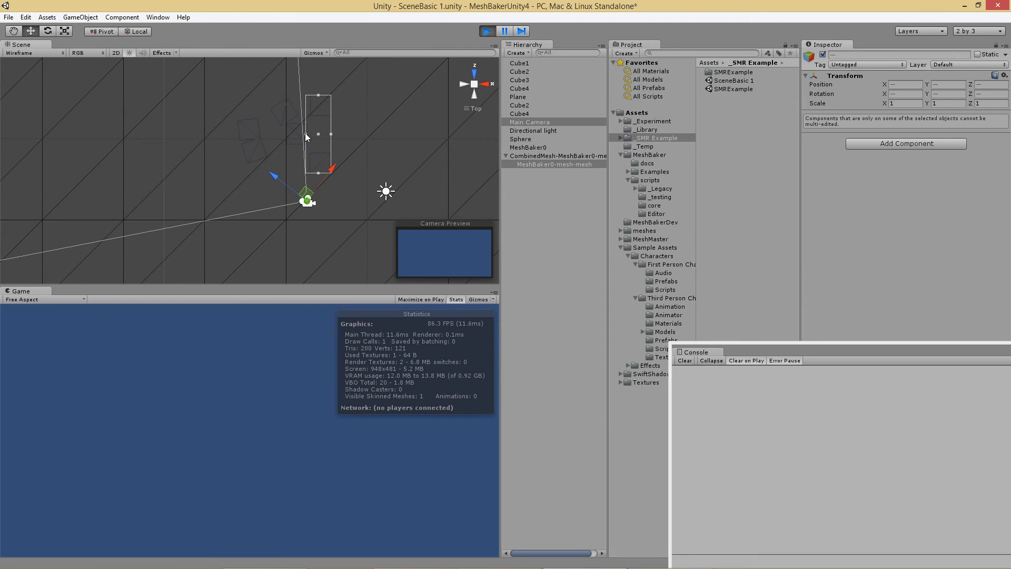
mouse_move(306, 134)
mouse_down()
mouse_move(258, 138)
mouse_move(303, 141)
mouse_up()
Step: On MeshBaker0-mesh-mesh, toggle Update When Offscreen and widen its bounds to the left
click(560, 164)
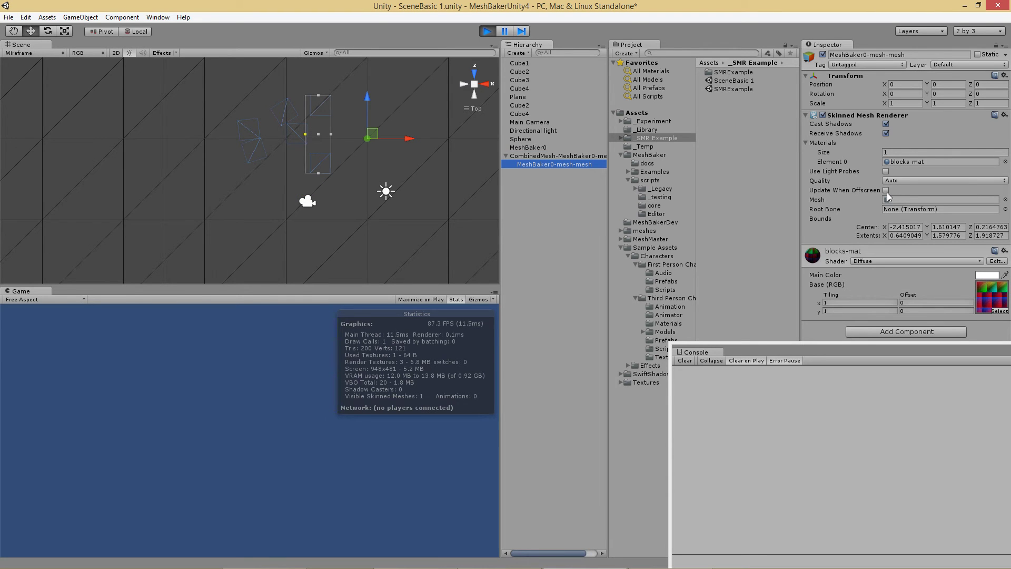
click(886, 190)
click(885, 190)
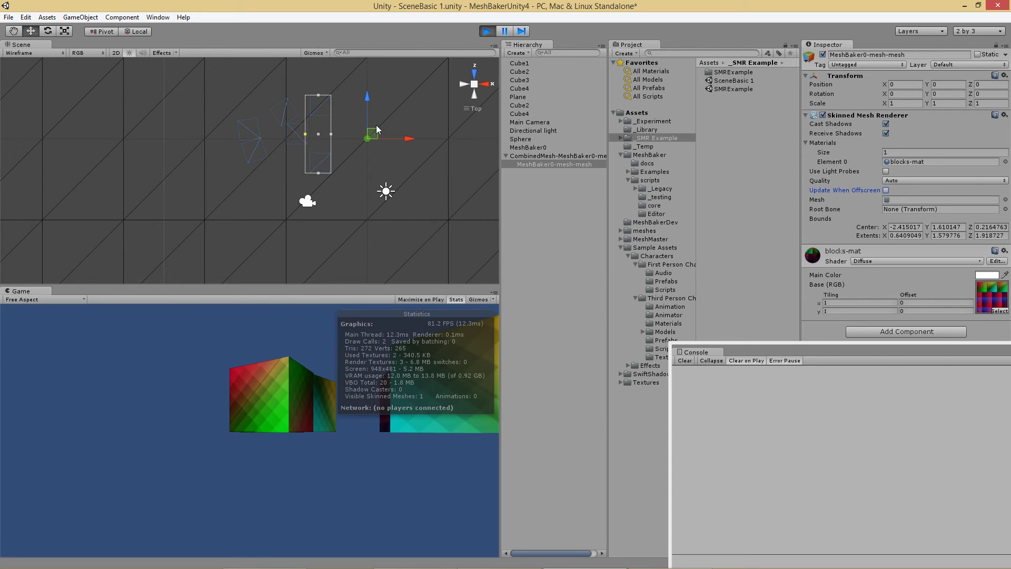
drag(305, 134, 236, 143)
Step: Orbit the Scene view to a tilted angle and stop play mode
scroll(300, 144, down, 4)
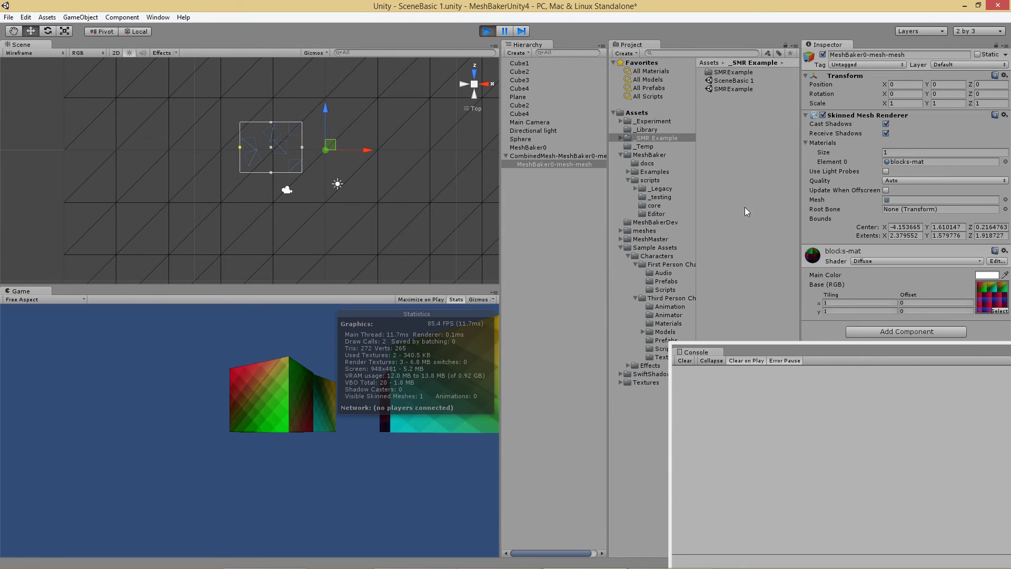
alt+drag(376, 193, 345, 157)
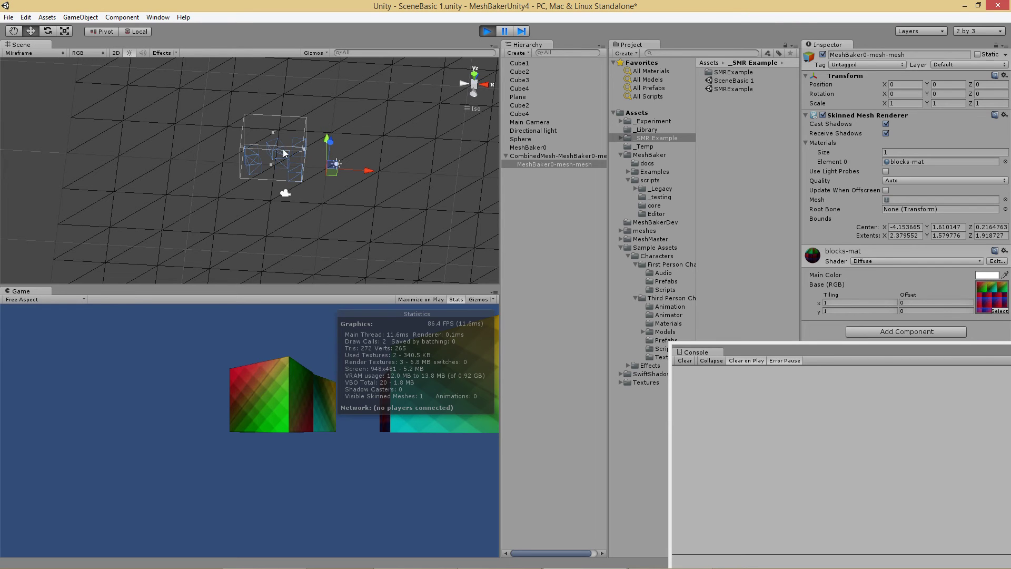
click(486, 31)
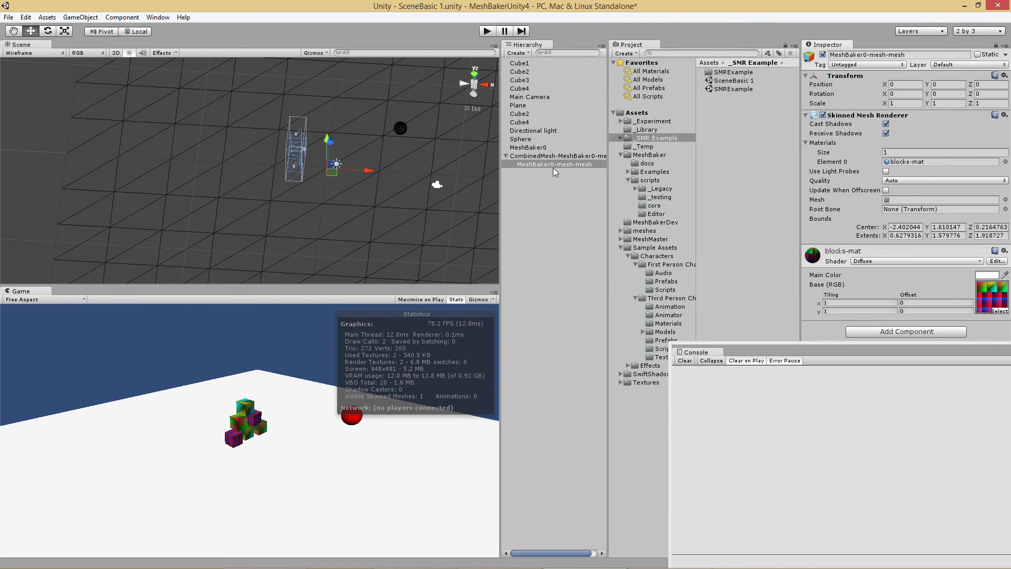
Step: Drag the baked mesh's bounds out along Z and Y to extents about 3.87, 2.58, 5.02
middle_drag(322, 163, 326, 177)
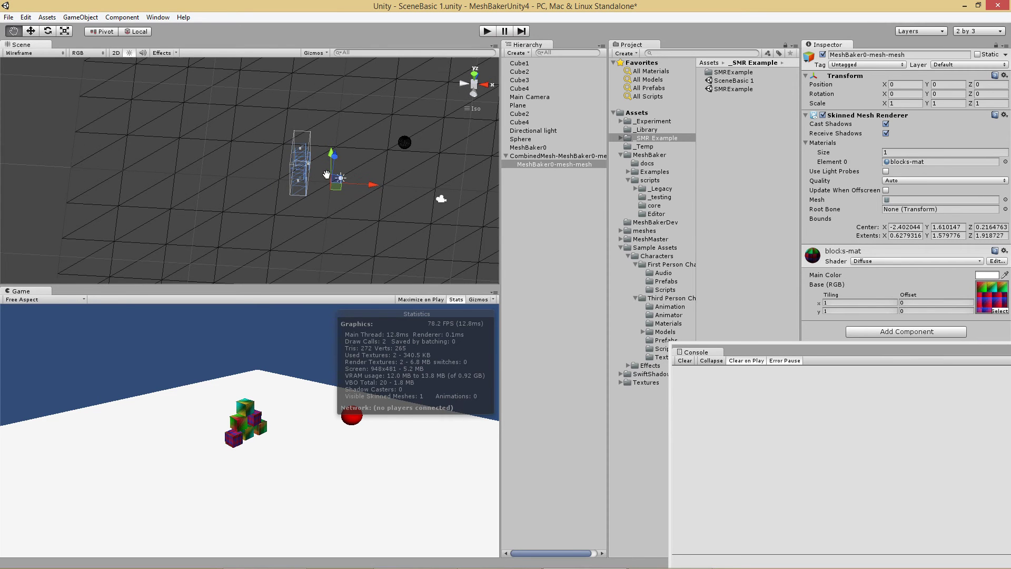
alt+drag(322, 176, 305, 174)
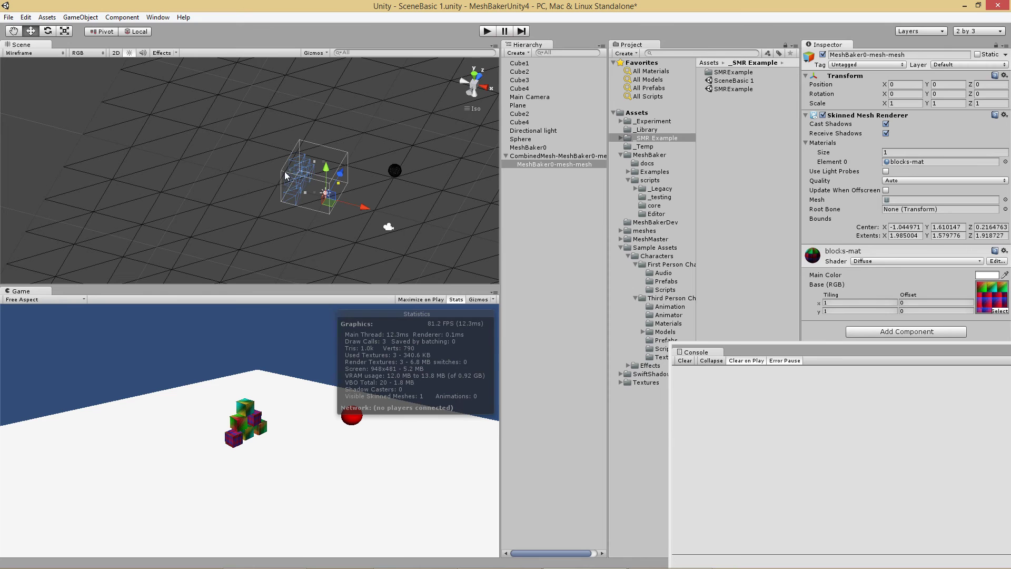
drag(306, 192, 291, 213)
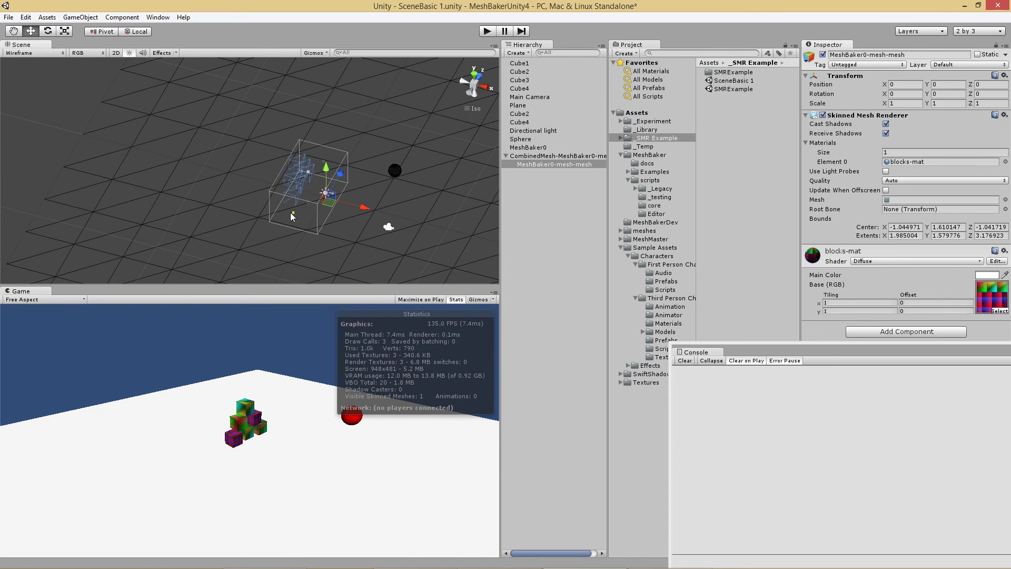
click(304, 160)
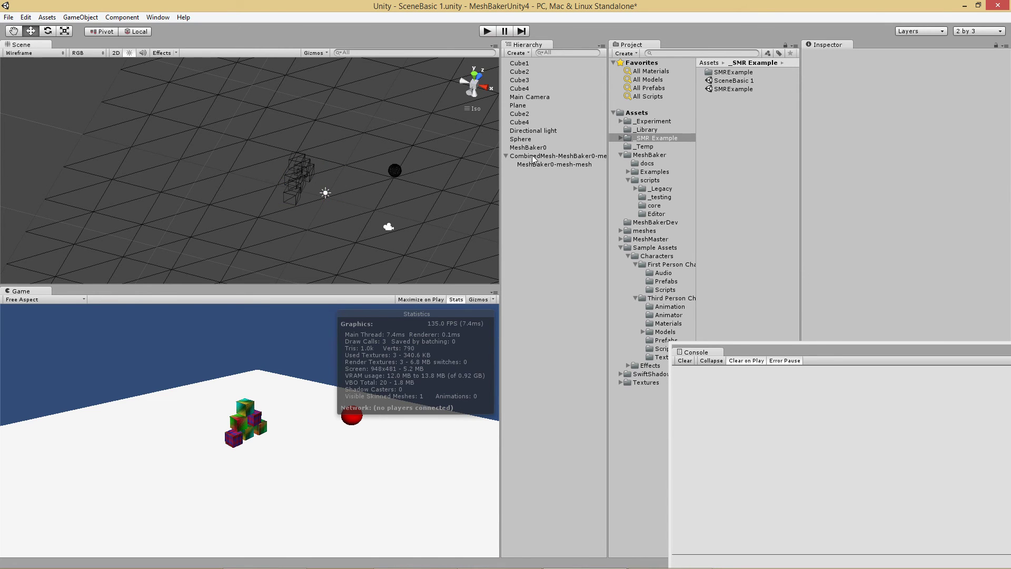
click(544, 160)
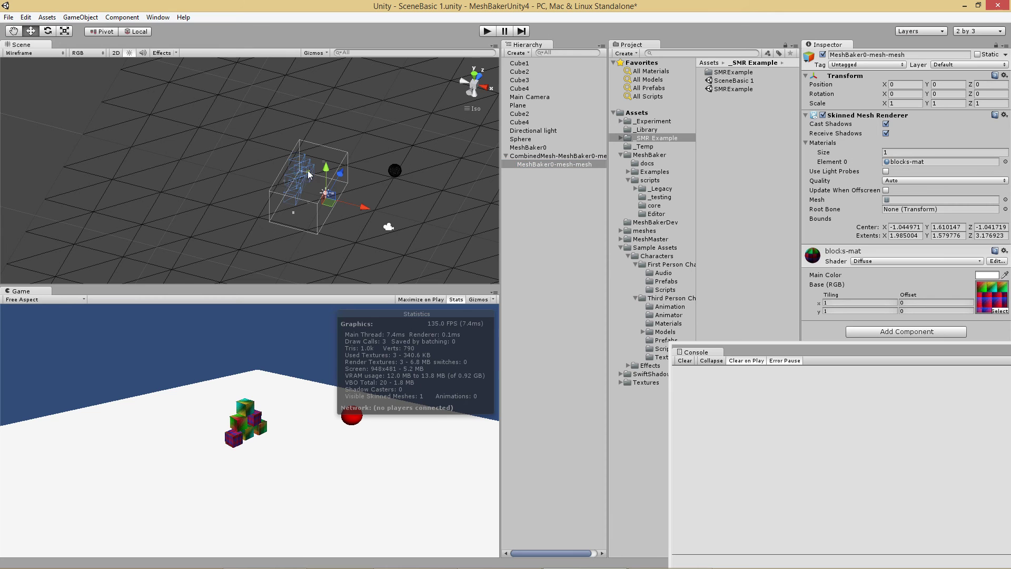
drag(308, 153, 308, 151)
alt+drag(304, 194, 246, 161)
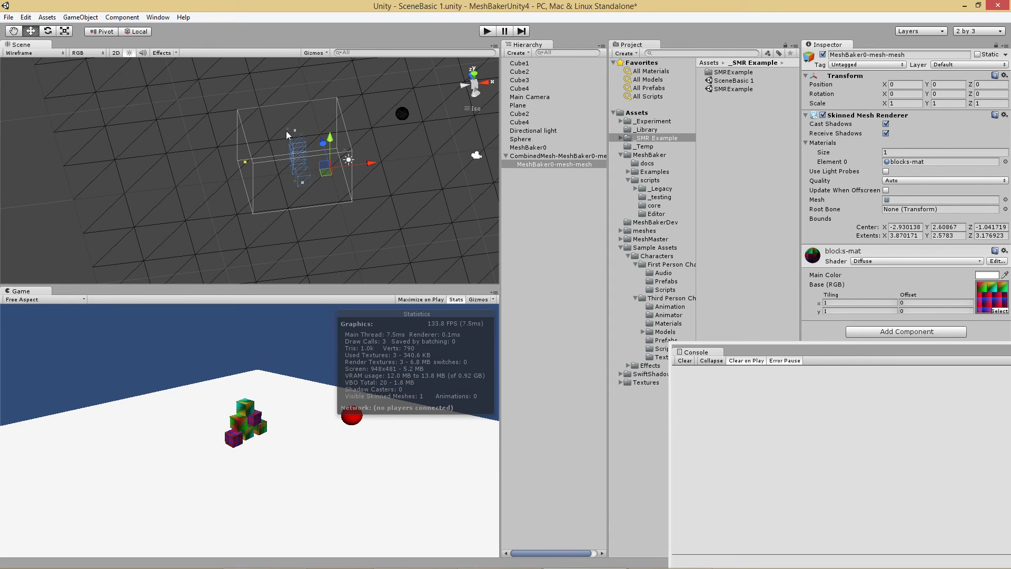
drag(285, 131, 275, 98)
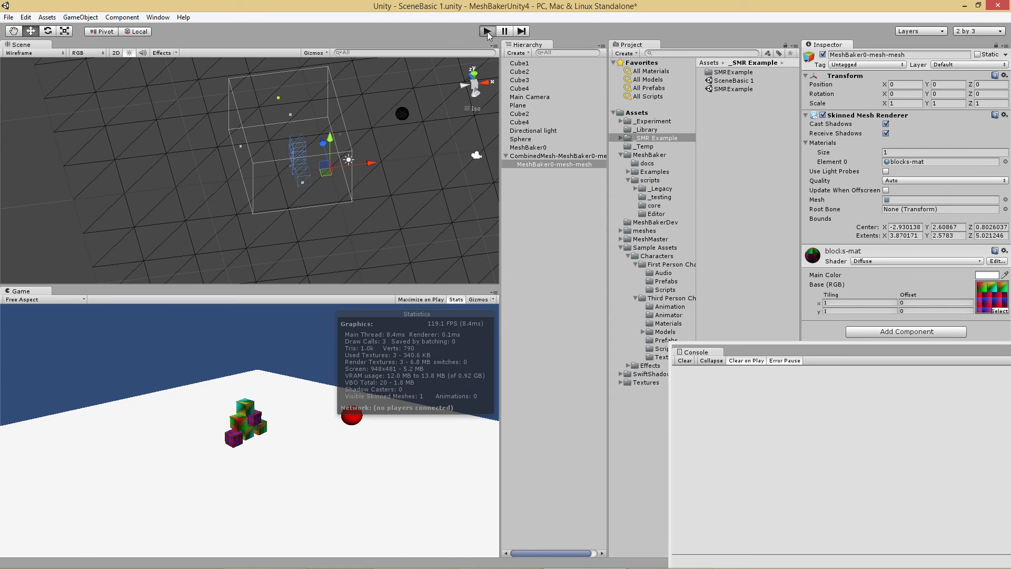
Step: Run a short play test with the enlarged bounds, then stop it
click(488, 31)
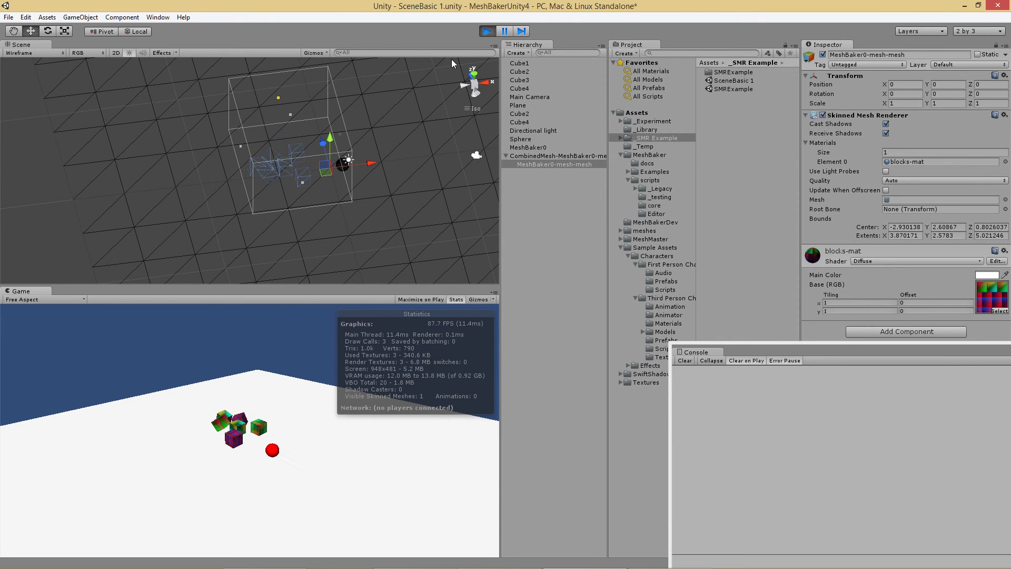
click(488, 30)
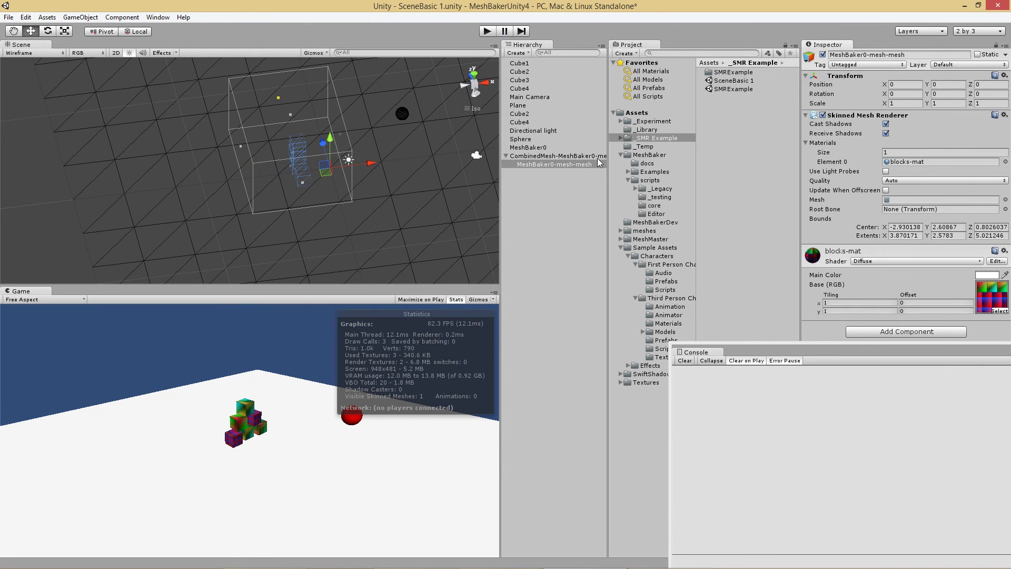
Step: Add MB2_UpdateSkinnedMeshBoundsFromBounds from MeshBaker/scripts to MeshBaker0-mesh-mesh and run a quick play test
click(651, 180)
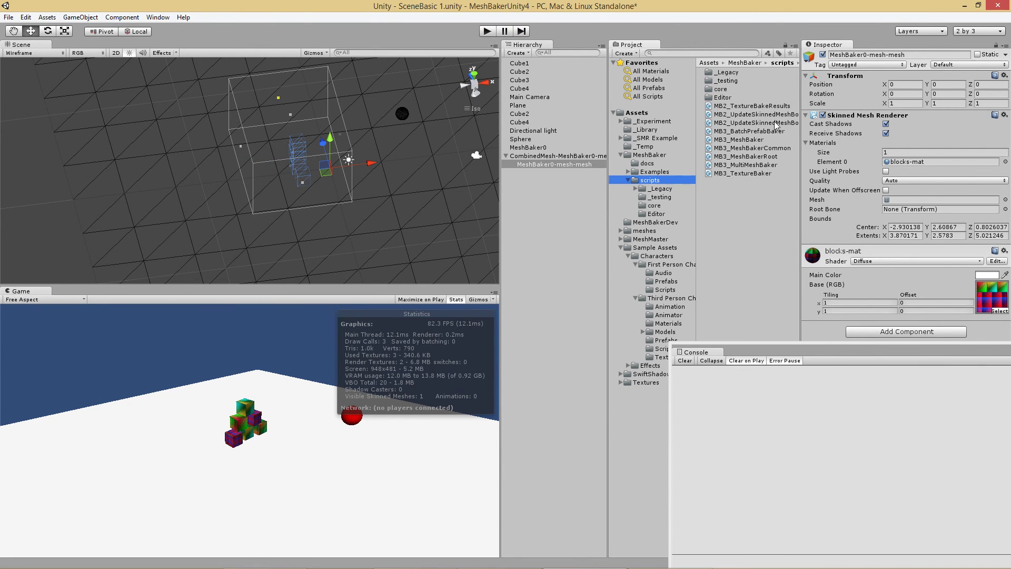
drag(774, 121, 557, 168)
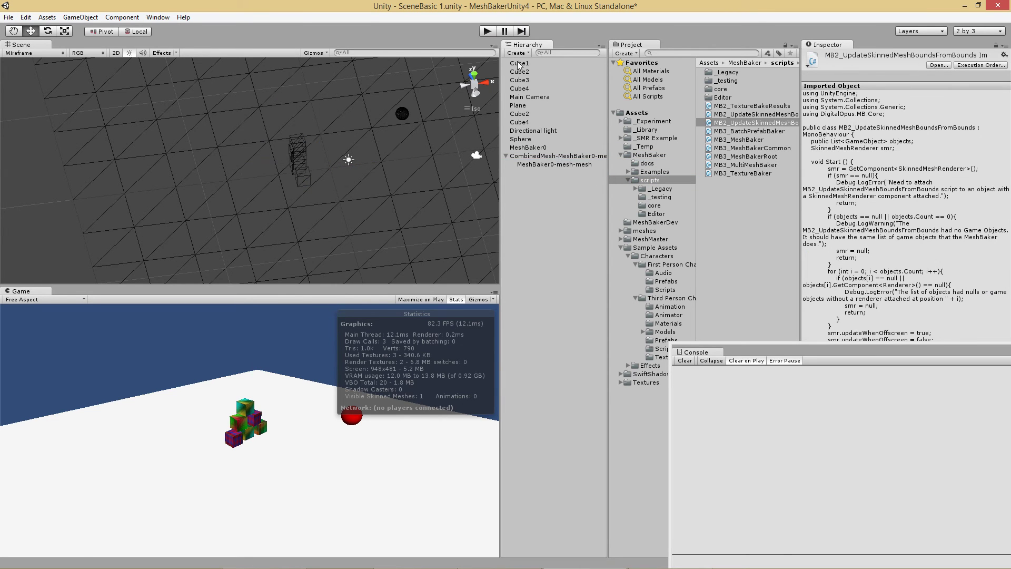
click(487, 31)
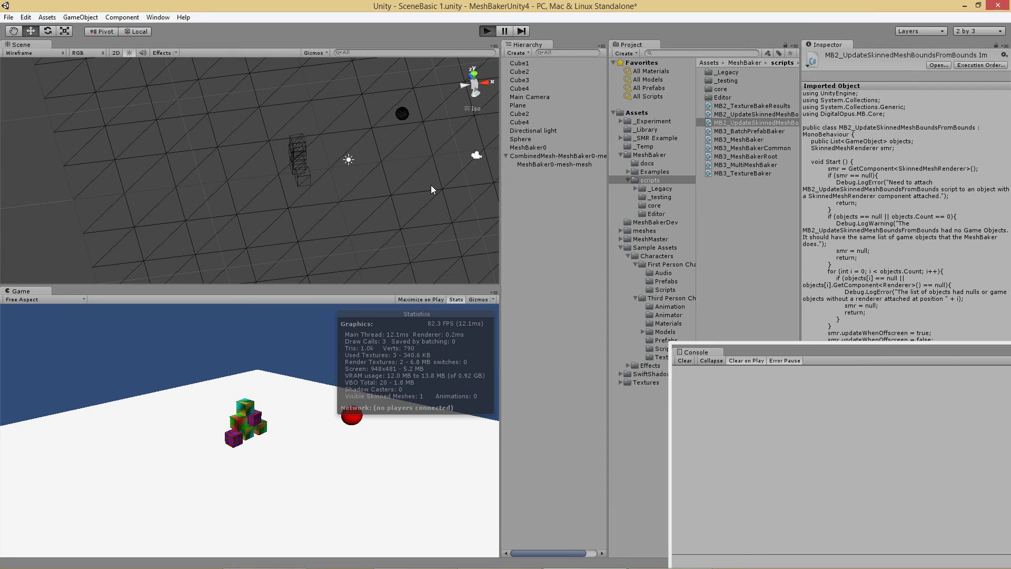
click(487, 32)
Step: Play-test MeshBaker0-mesh-mesh again to see the empty Objects warning, then move the Console window down
click(565, 164)
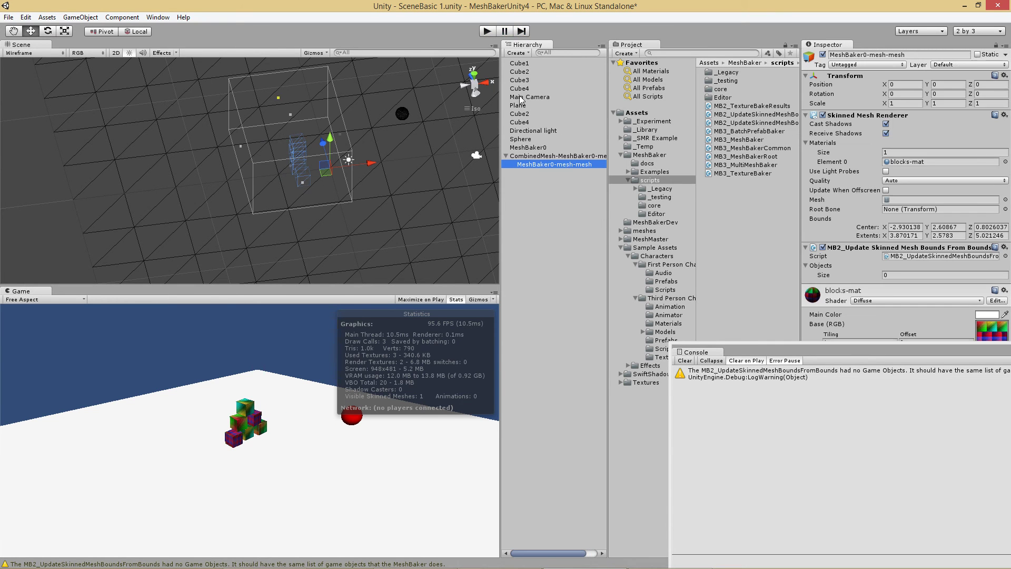
click(487, 32)
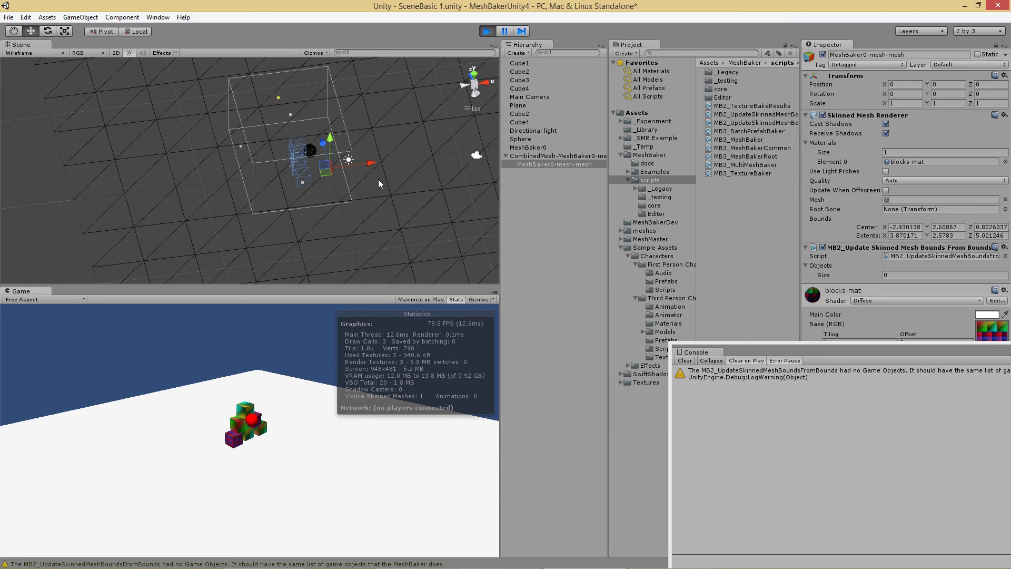
key(ctrl+p)
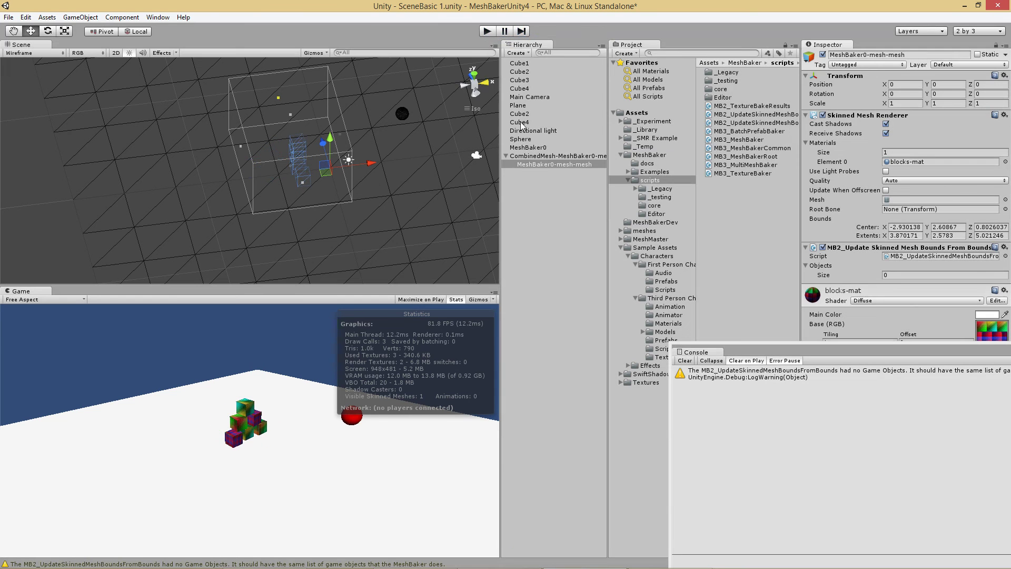
click(560, 163)
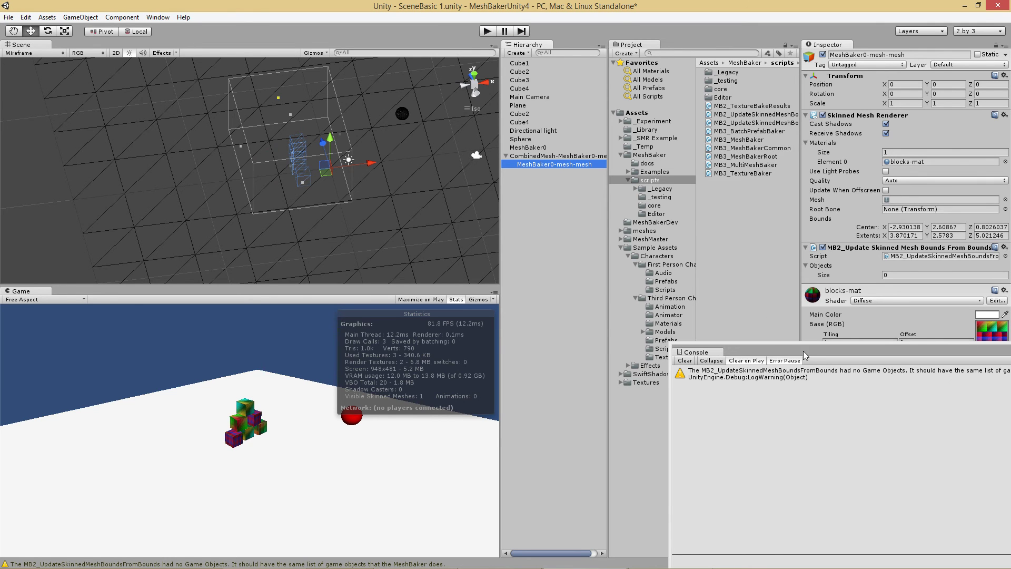
drag(803, 350, 734, 449)
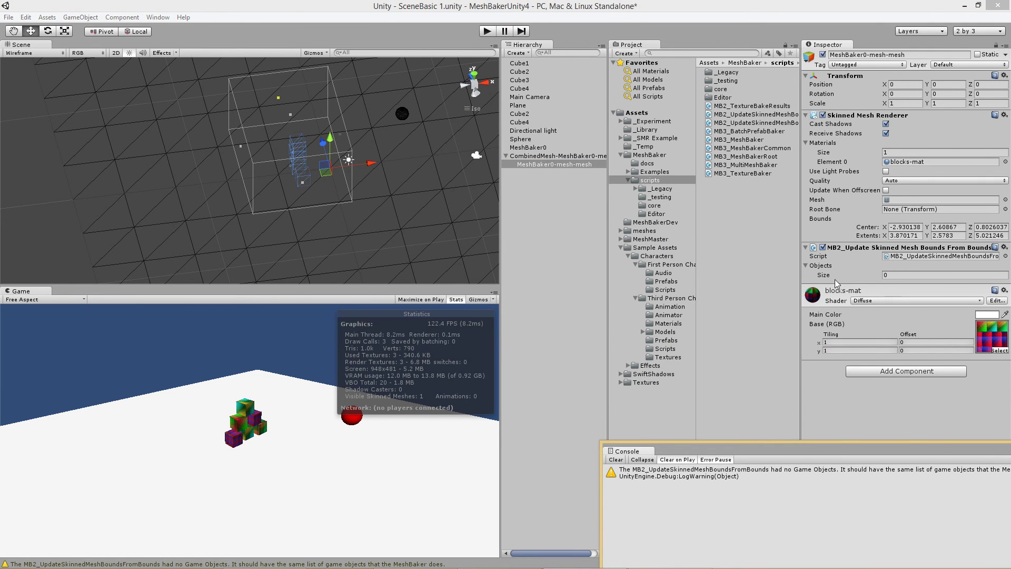
Step: Set the Objects size to 4, assign Cube1–Cube4 to Elements 0–3, and play-test
click(883, 275)
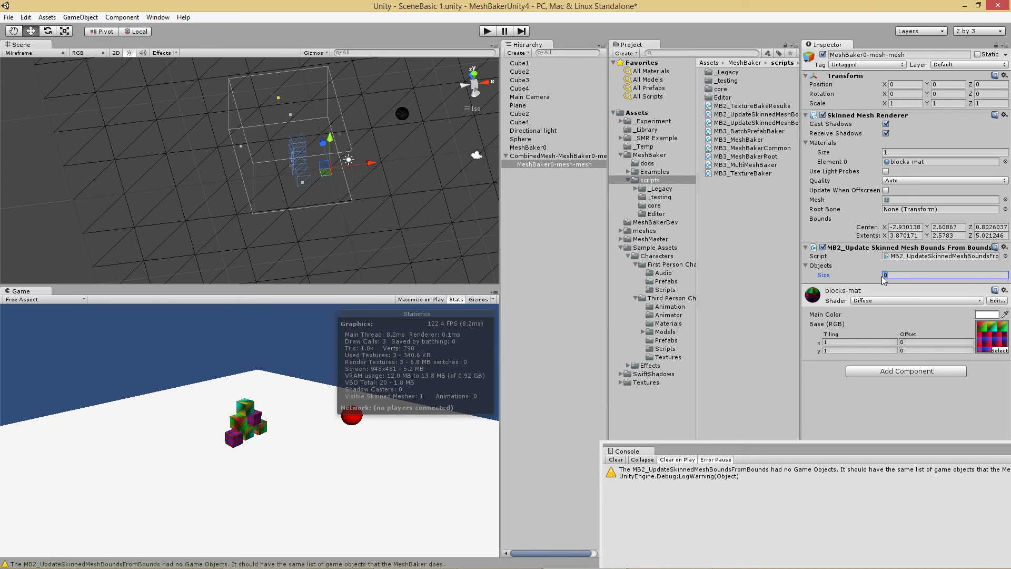
text(4)
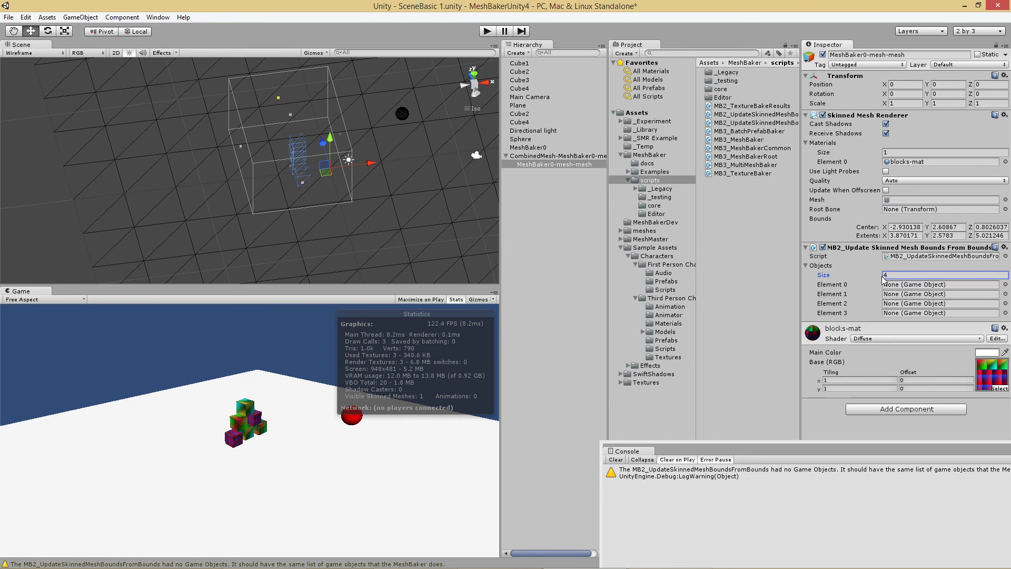
drag(519, 63, 905, 289)
drag(526, 72, 901, 293)
click(520, 80)
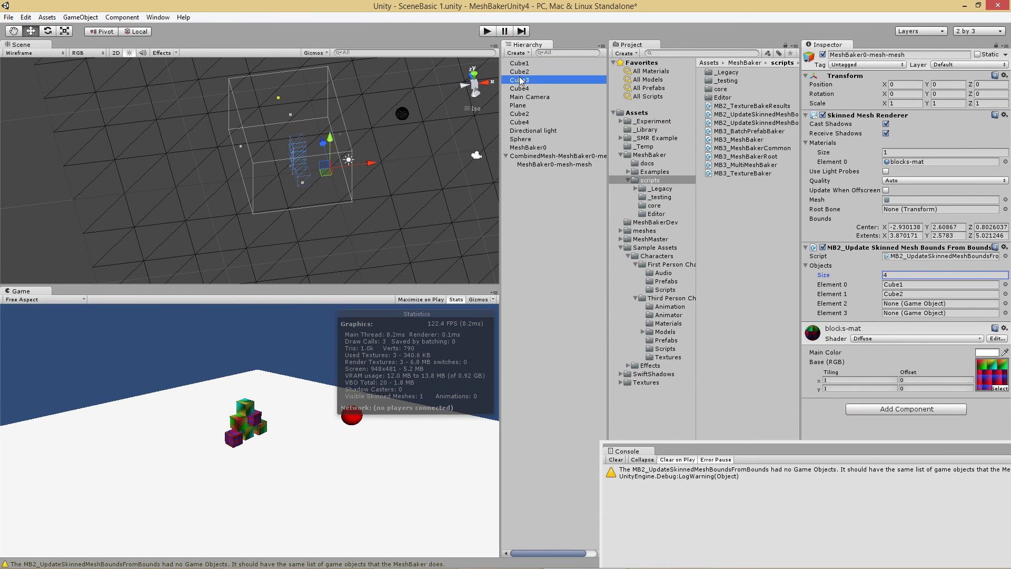
drag(520, 80, 895, 304)
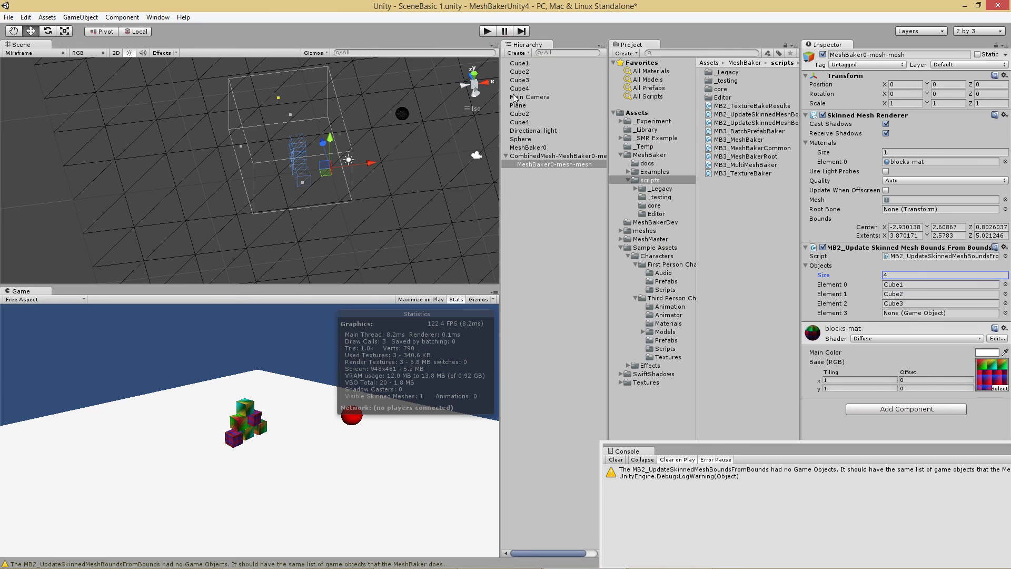
drag(519, 89, 899, 314)
click(486, 31)
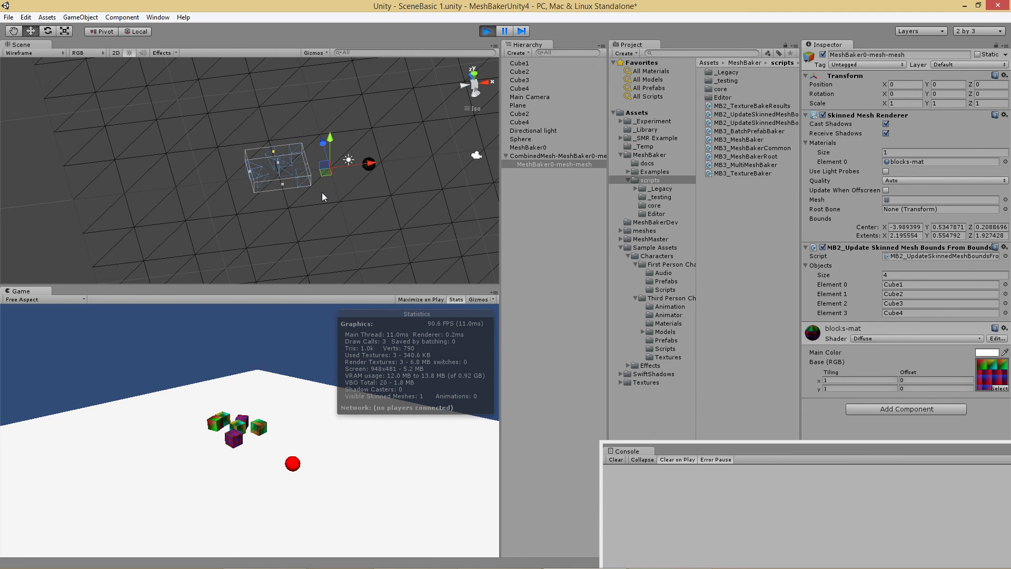
click(489, 30)
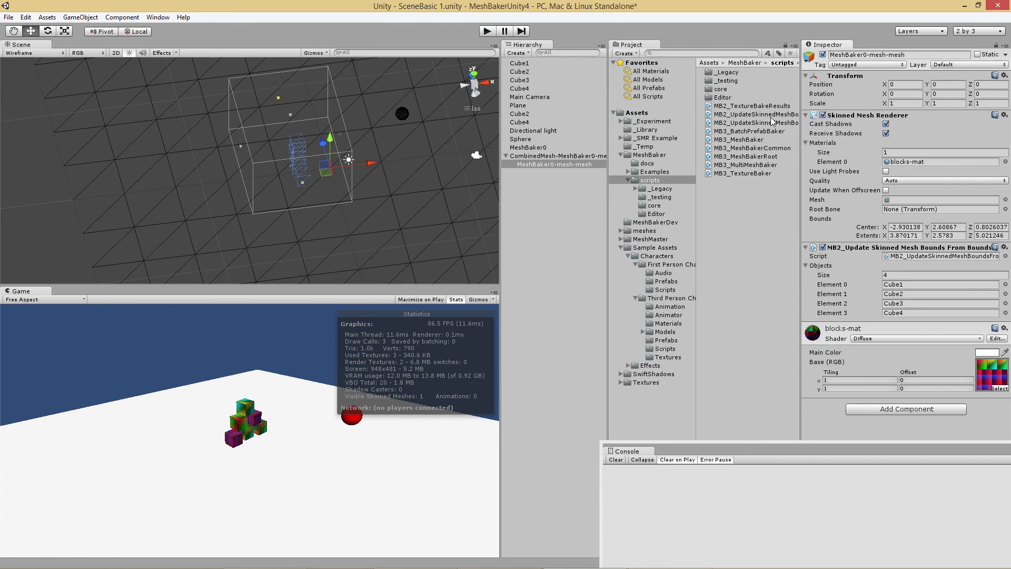
Step: Add MB2_UpdateSkinnedMeshBoundsFromBones to MeshBaker0-mesh-mesh, remove the FromBounds component, and play-test
drag(774, 112, 582, 166)
click(576, 163)
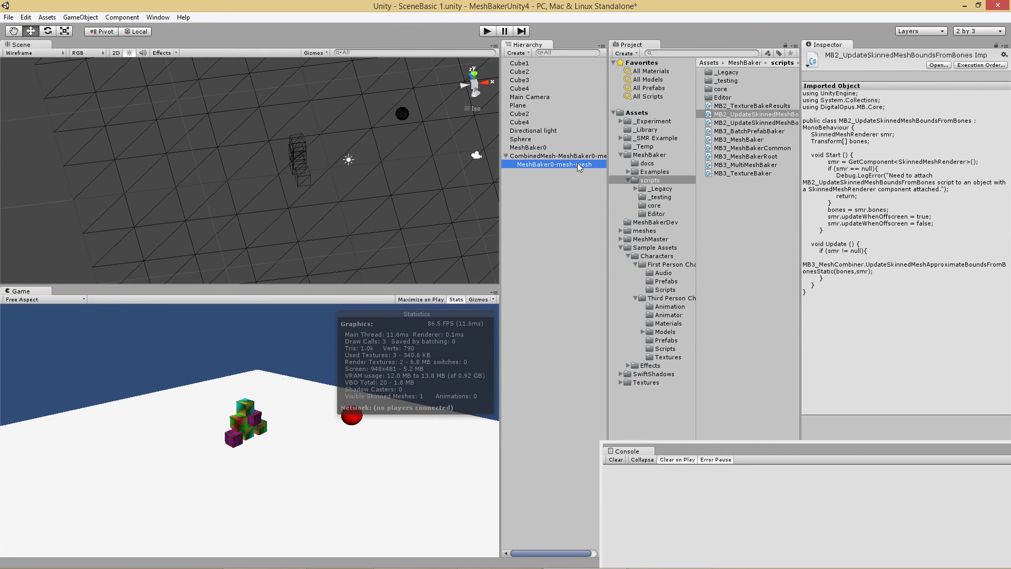
click(1004, 248)
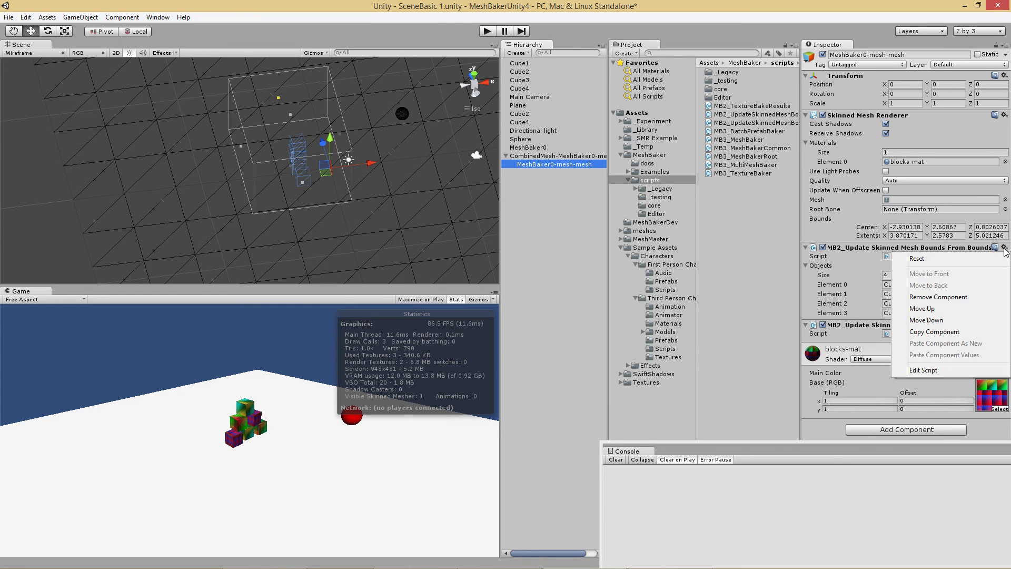
click(992, 299)
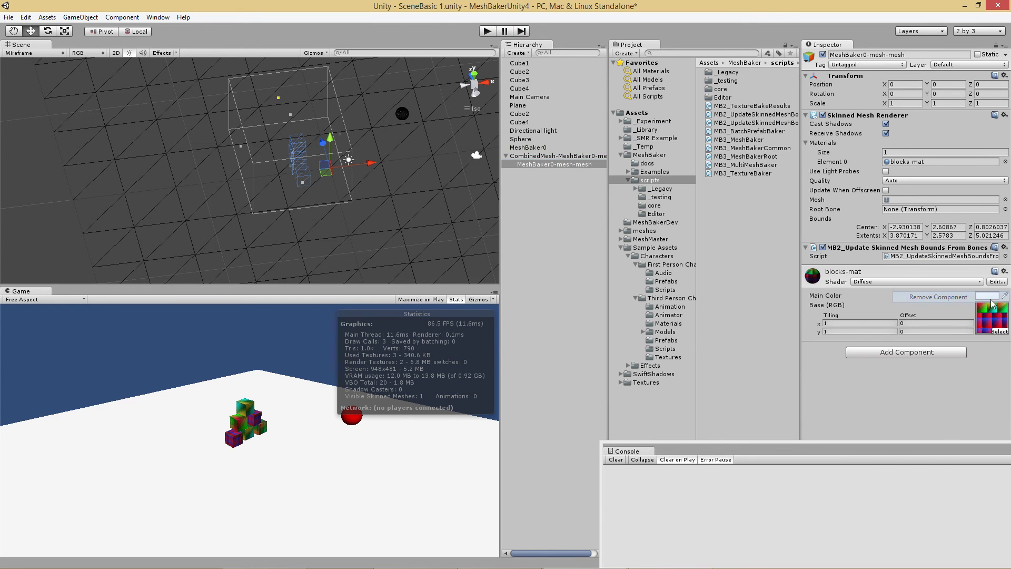
click(487, 32)
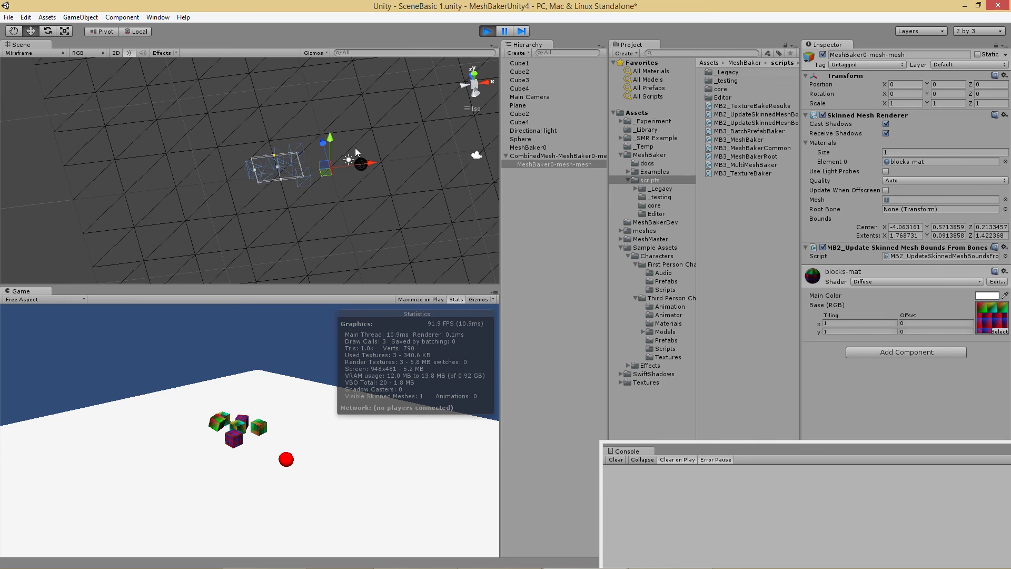
click(489, 30)
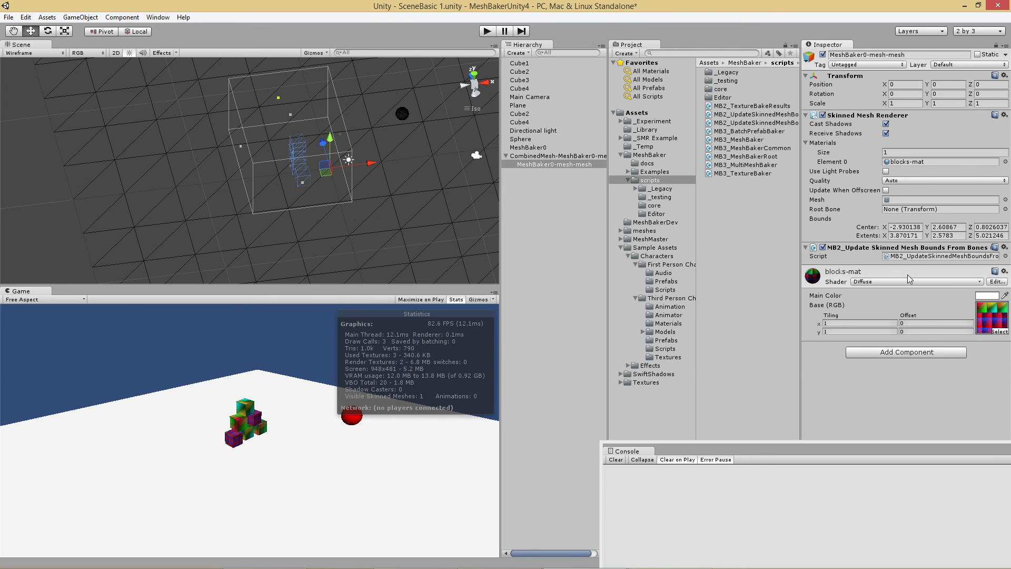
Step: Open the bounds script in MonoDevelop, review the updateWhenOffscreen lines 28–29, then return to Unity
click(1004, 248)
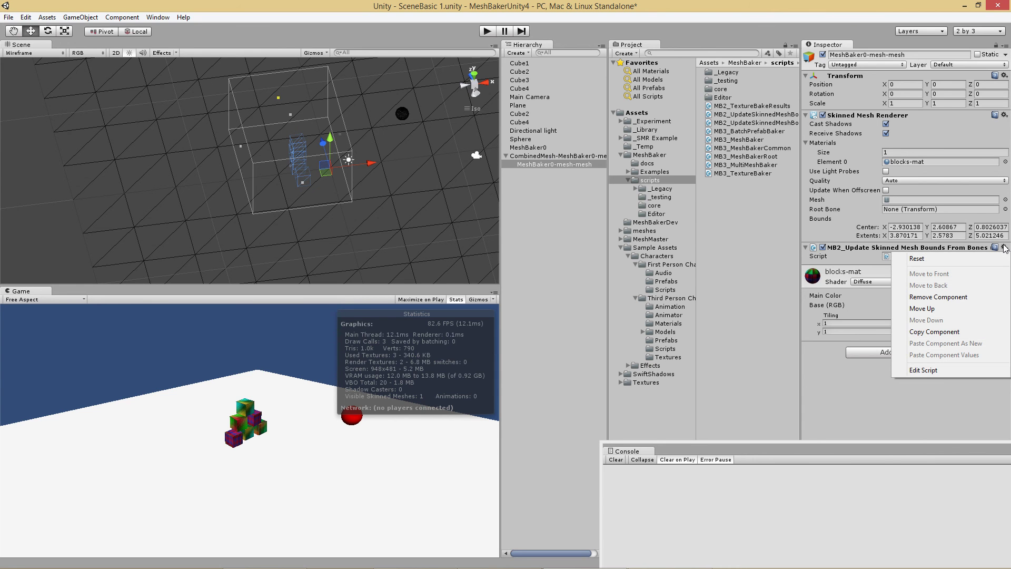
click(983, 369)
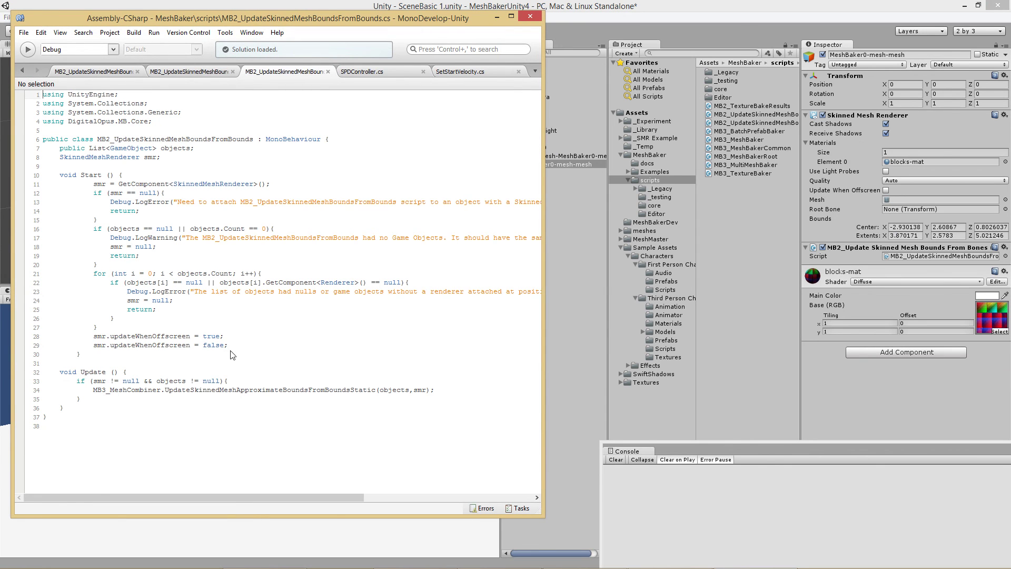
drag(228, 345, 43, 336)
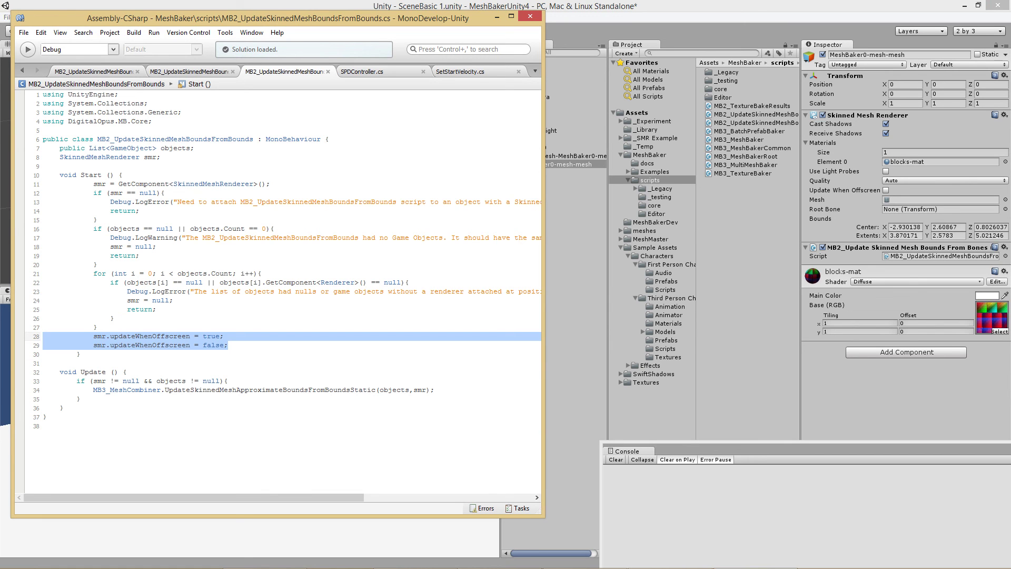
click(227, 344)
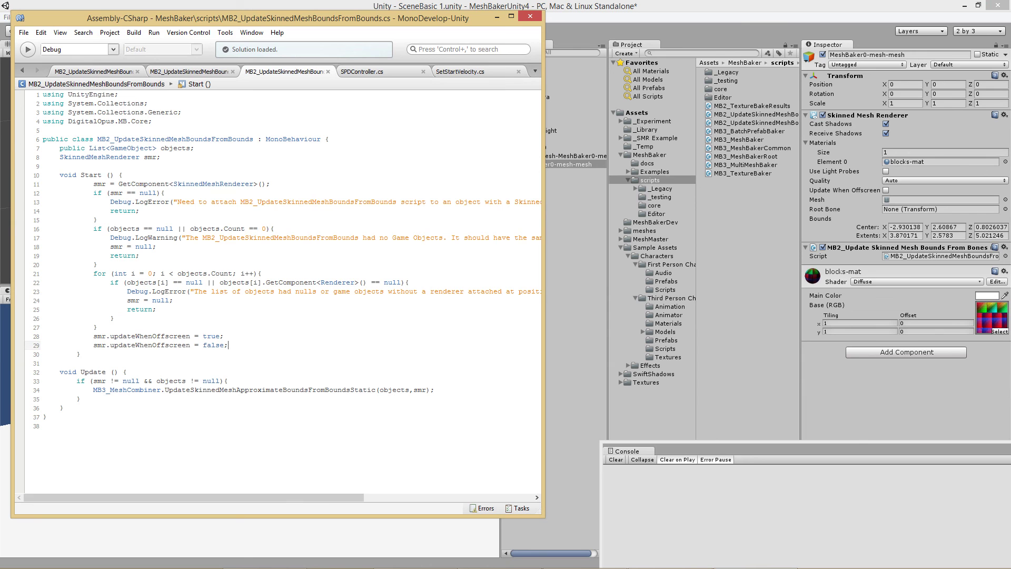
click(497, 17)
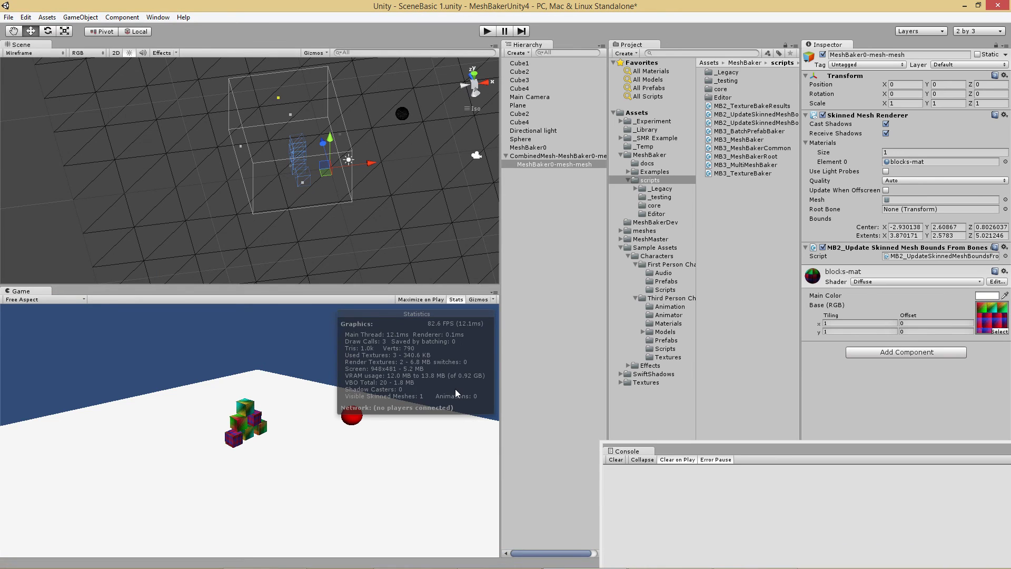